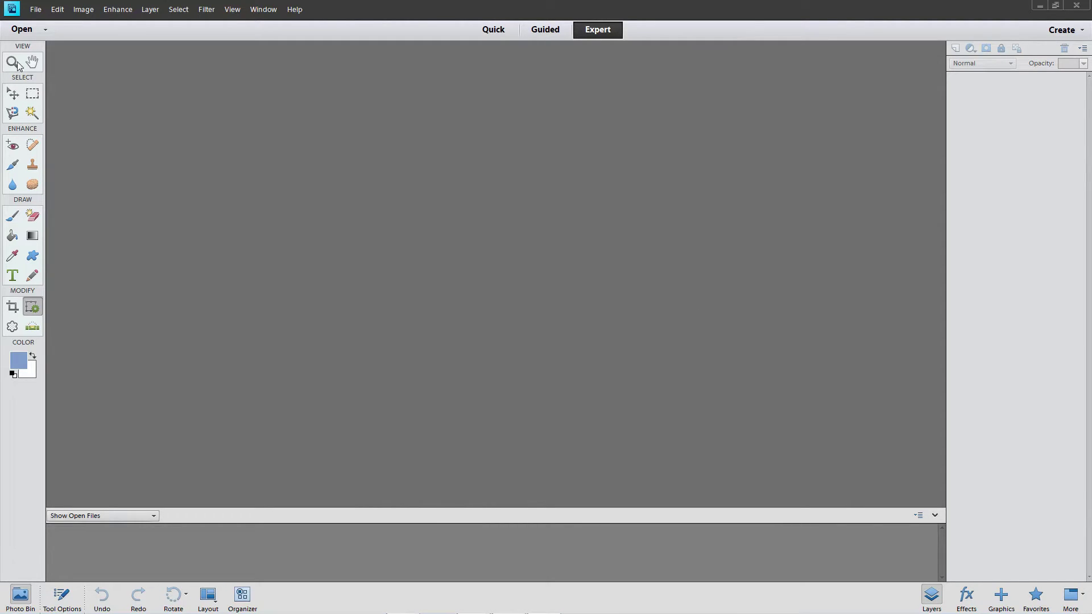
# - Open the File menu in the empty Expert workspace
pyautogui.click(35, 9)
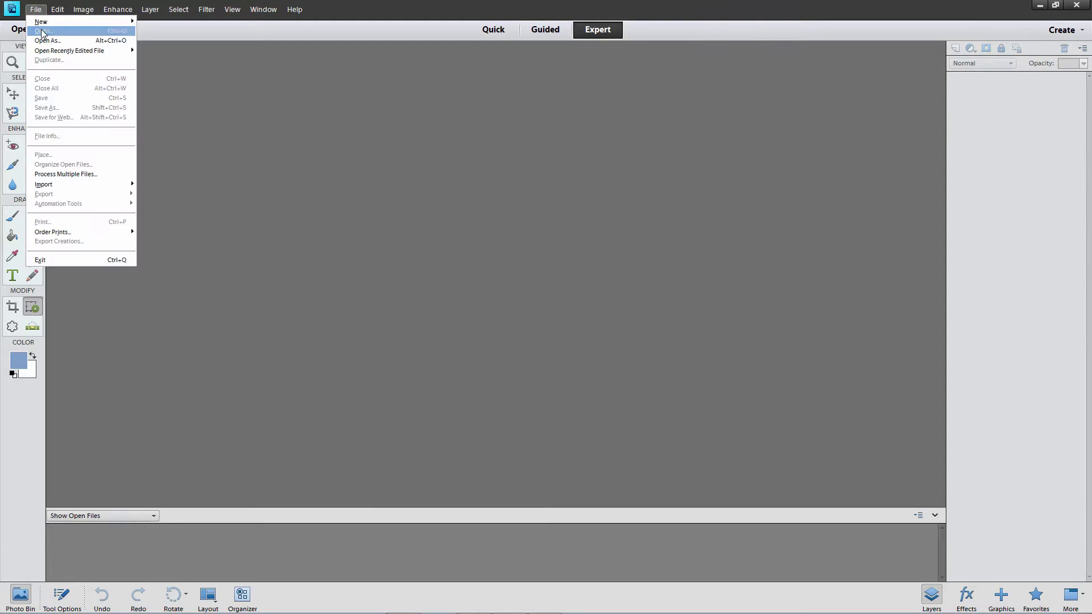
# - Open IMGP2692.dng from the skillfeed folder for raw editing
pyautogui.click(44, 30)
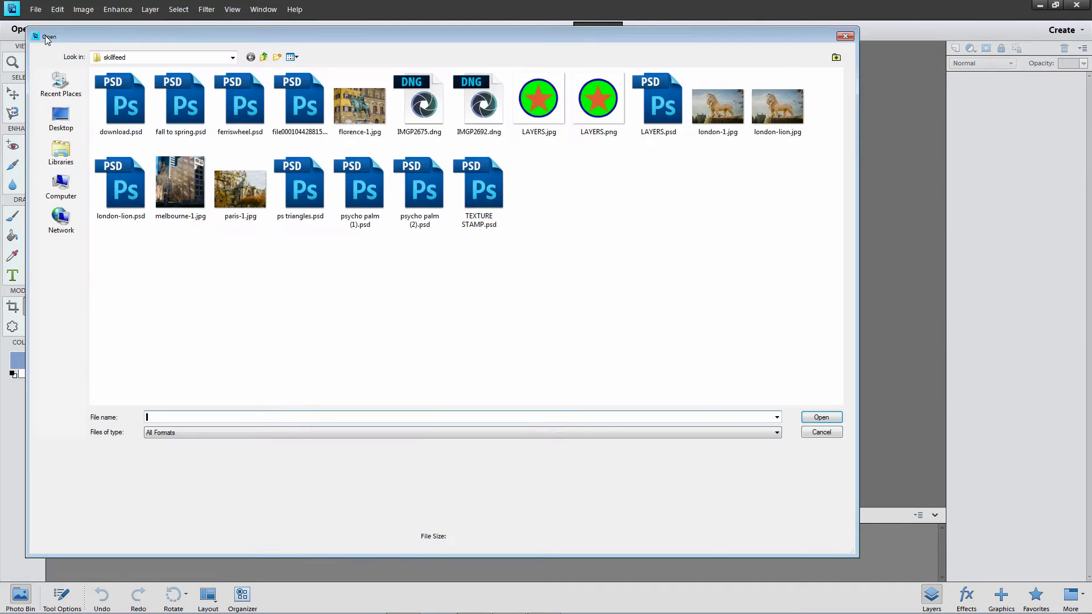
pyautogui.click(428, 111)
pyautogui.click(477, 109)
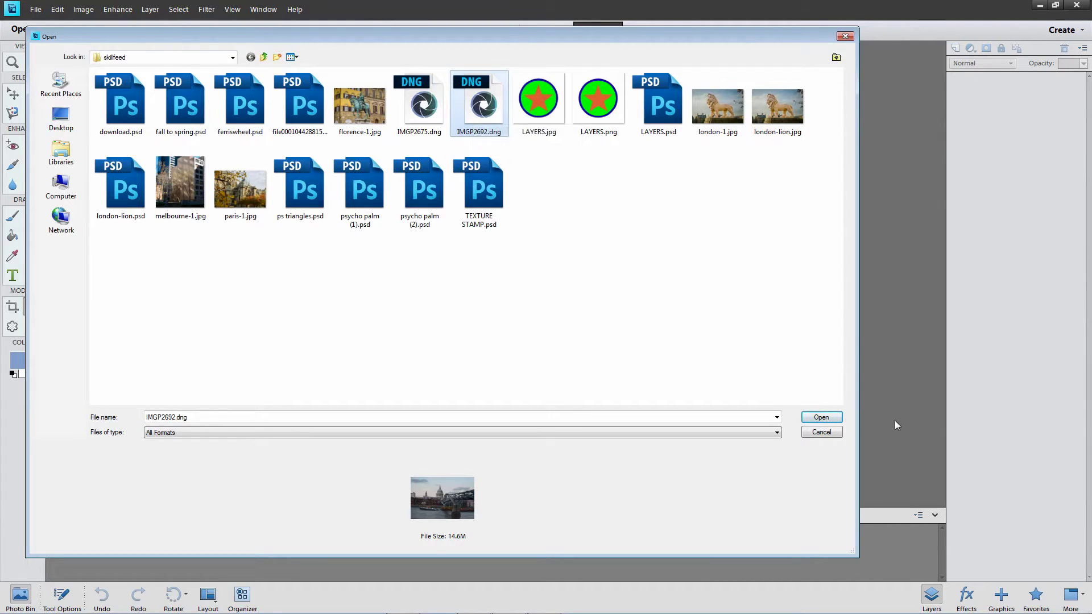
pyautogui.click(821, 418)
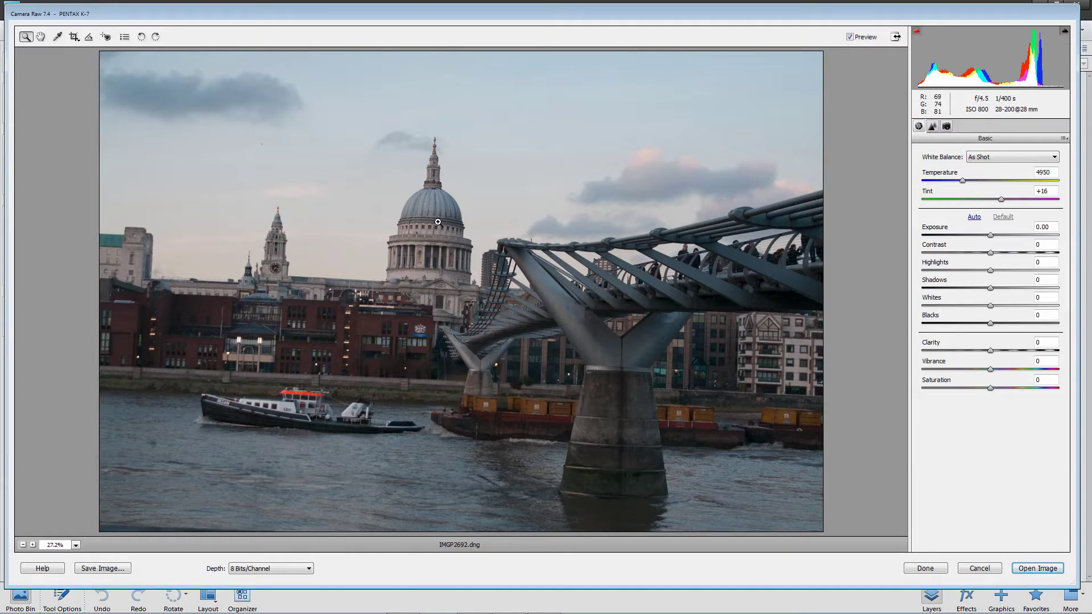
# - Show the White Balance preset list in the Basic panel
pyautogui.click(999, 155)
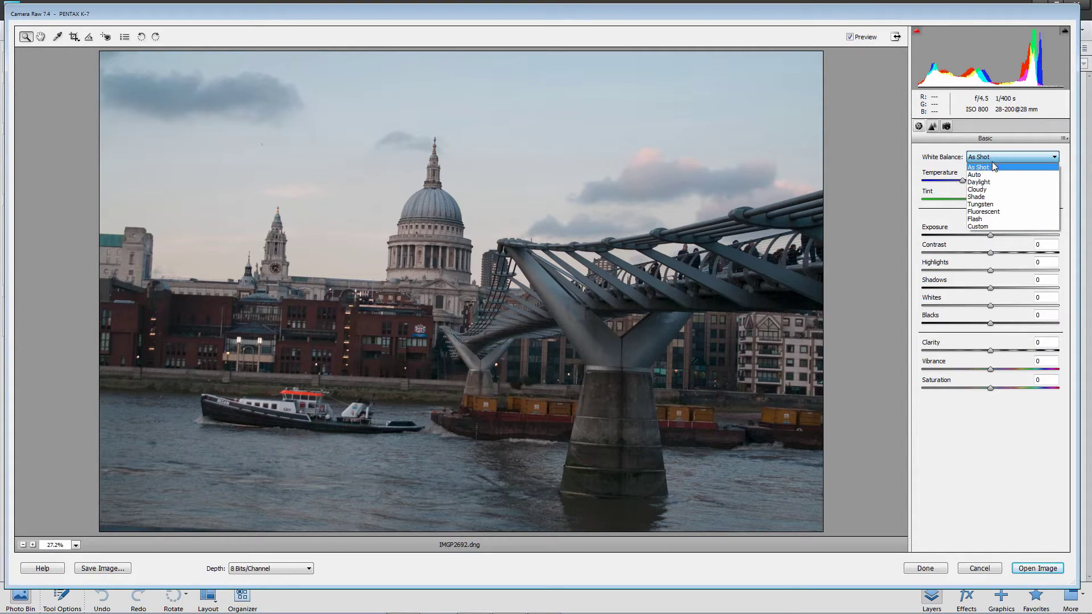
# - Compare the Cloudy, Shade and Daylight white balance presets, then settle on Auto
pyautogui.click(992, 190)
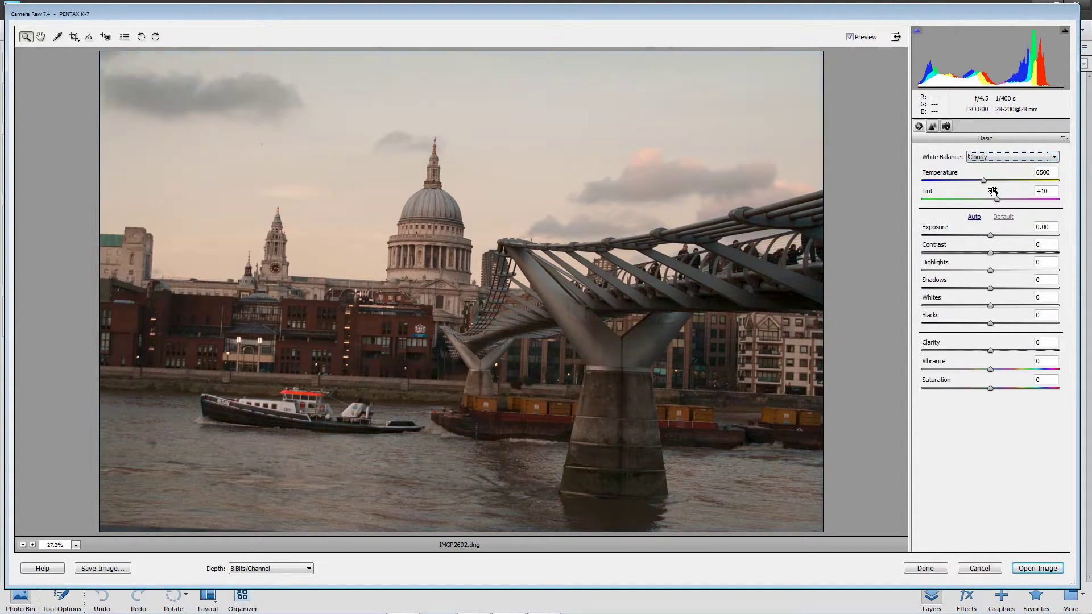
pyautogui.click(1005, 159)
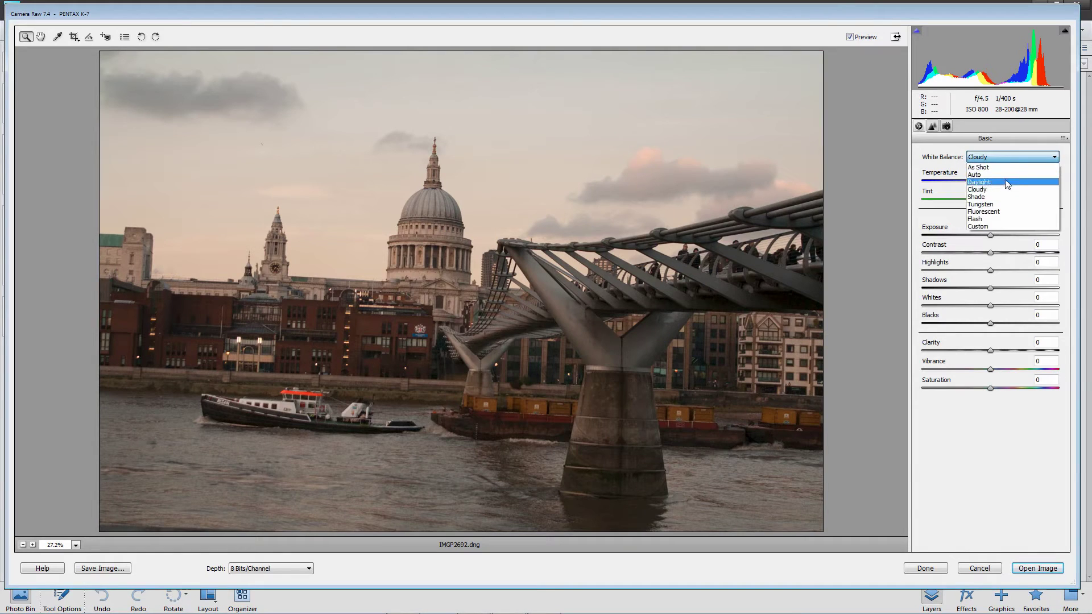
pyautogui.click(1000, 197)
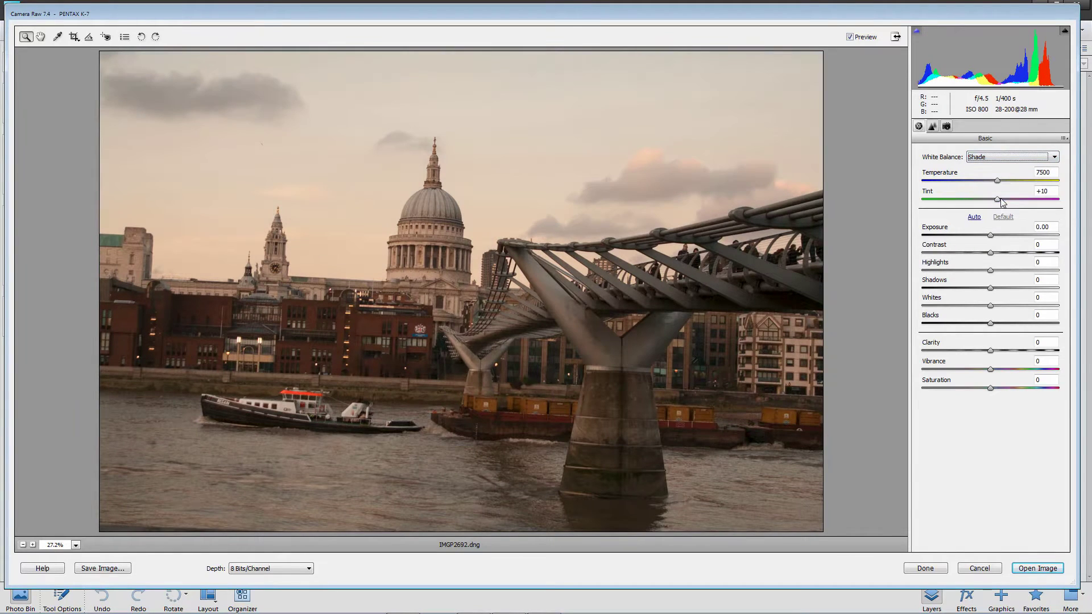
pyautogui.click(995, 159)
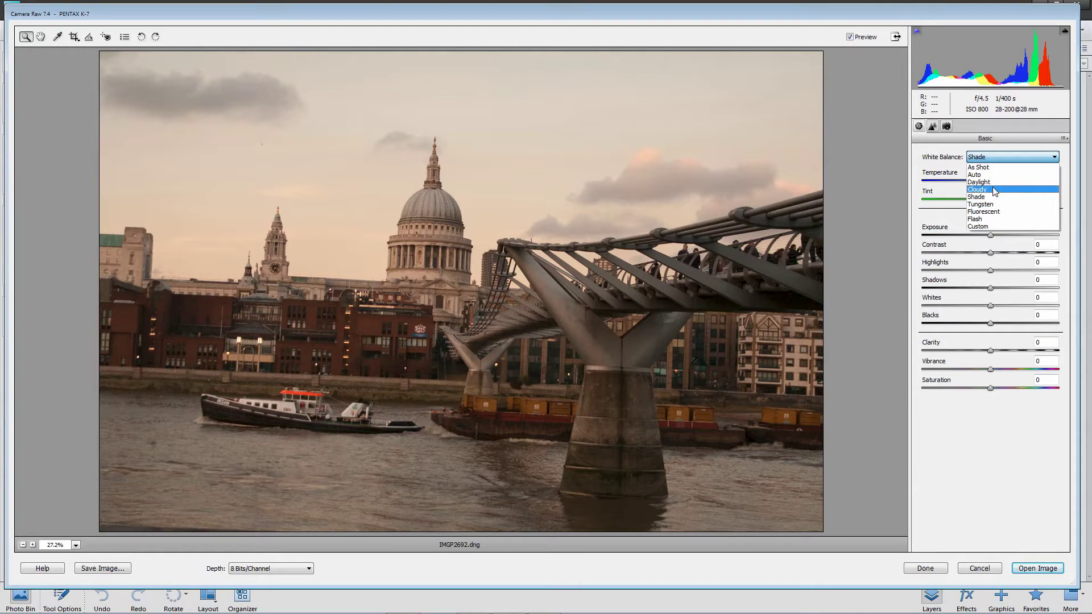
pyautogui.click(993, 183)
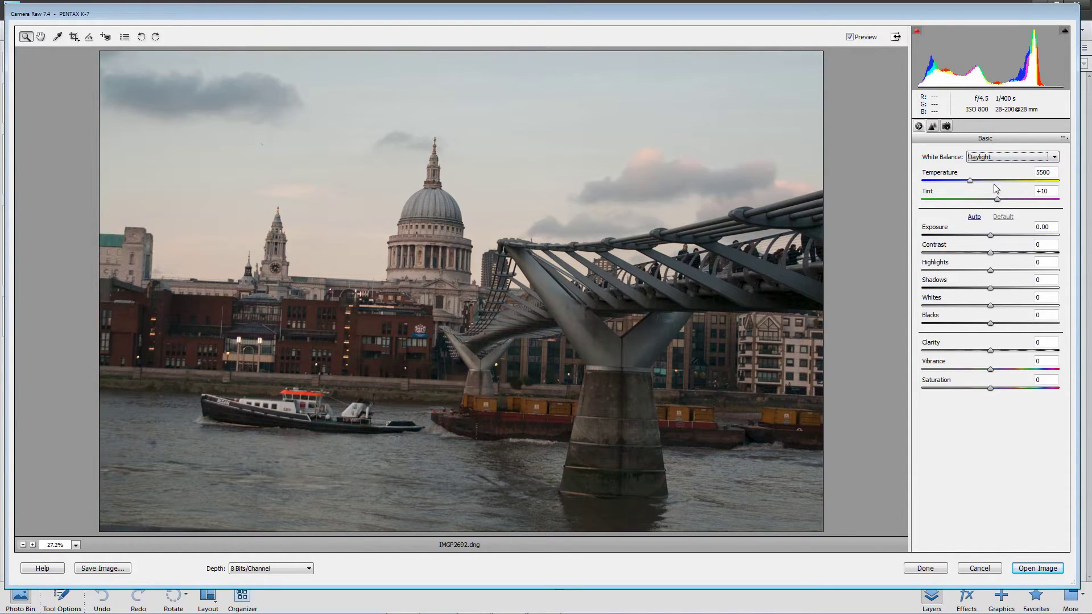
pyautogui.click(999, 159)
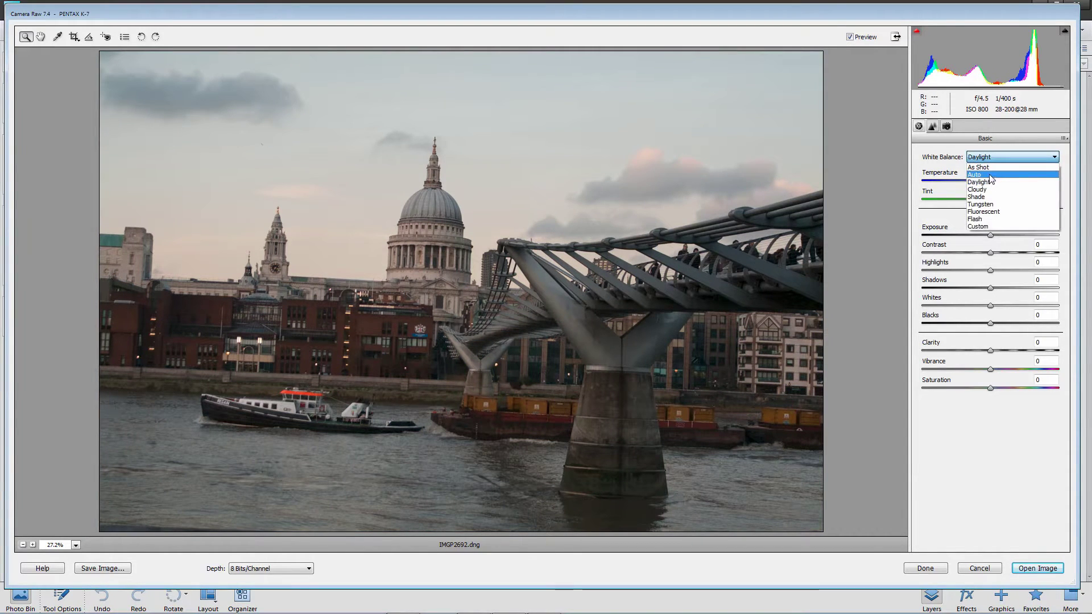
pyautogui.click(990, 175)
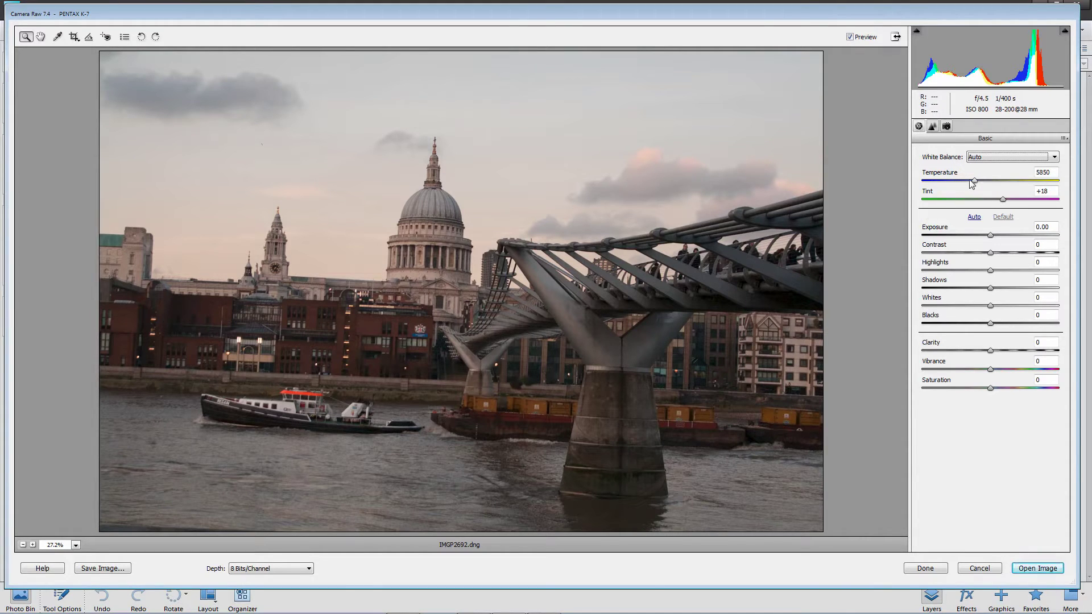
pyautogui.moveTo(971, 184); pyautogui.dragTo(957, 189)
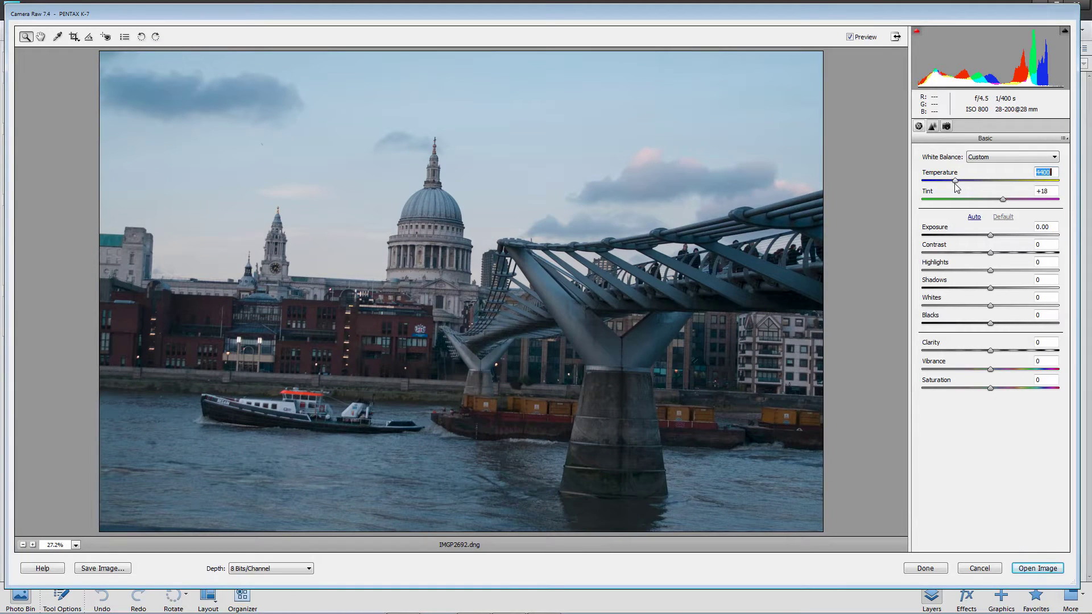
pyautogui.moveTo(957, 188); pyautogui.dragTo(975, 193)
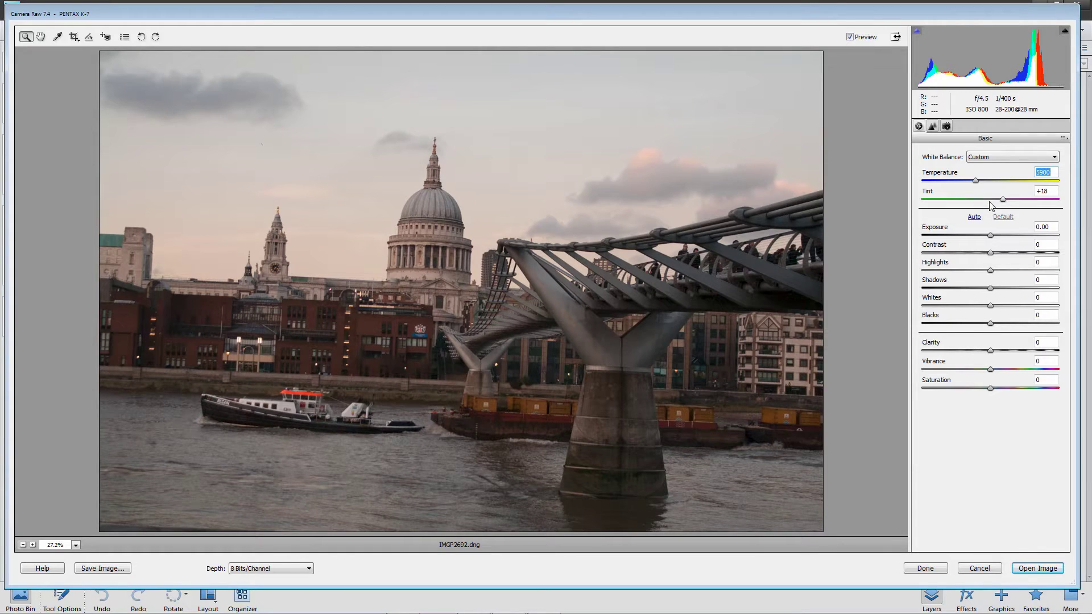
pyautogui.moveTo(1003, 200); pyautogui.dragTo(981, 201)
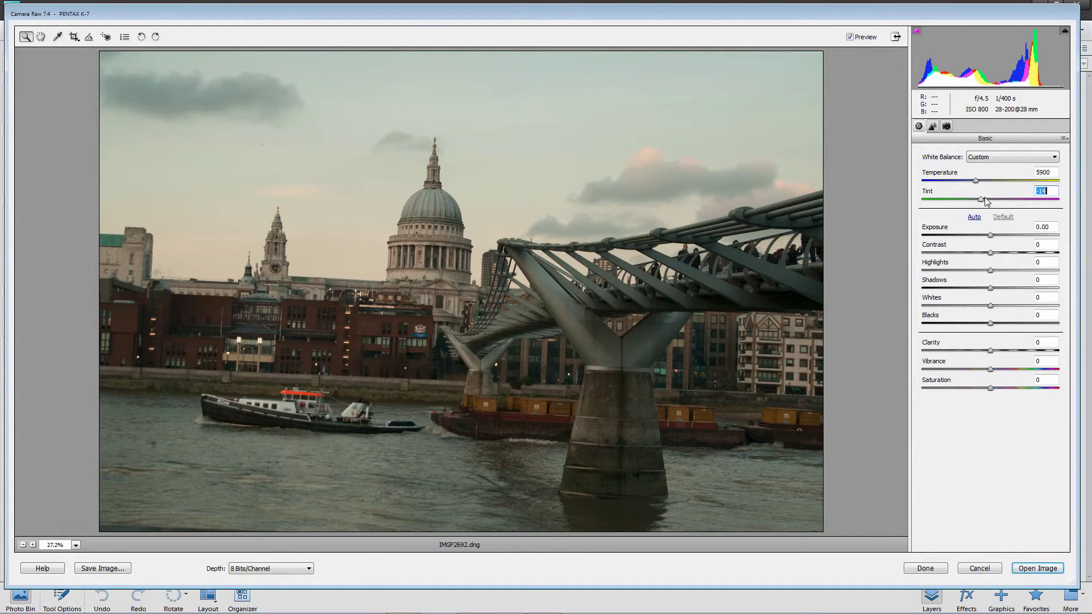
pyautogui.moveTo(980, 202); pyautogui.dragTo(1002, 207)
pyautogui.click(1004, 158)
pyautogui.click(971, 177)
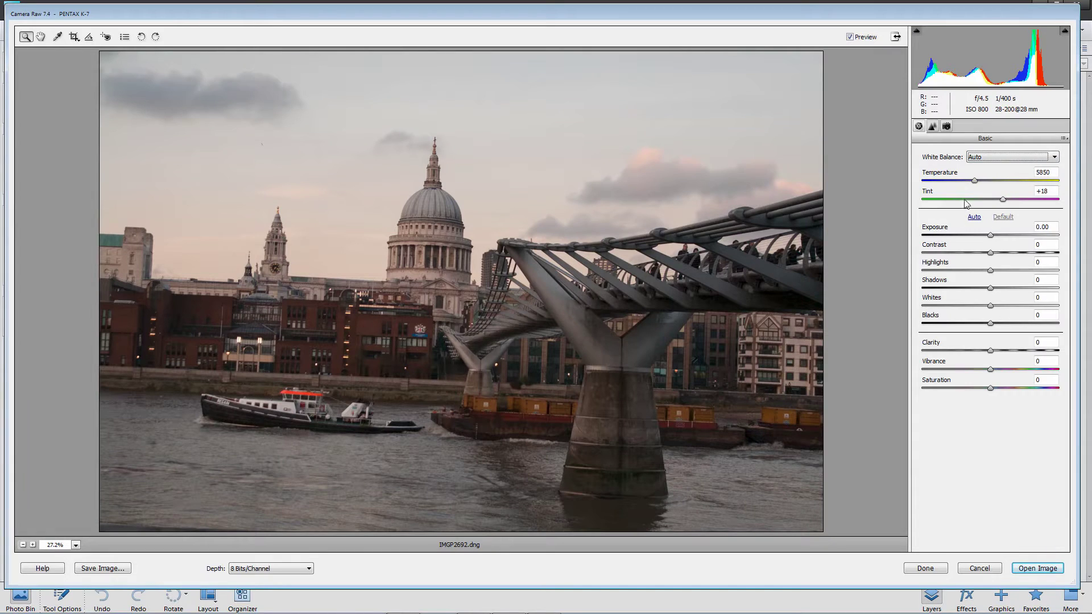
# - Sample neutral spots on the bridge and buildings for a Custom white balance of 5300, Tint +11
pyautogui.click(58, 38)
pyautogui.click(559, 291)
pyautogui.click(567, 307)
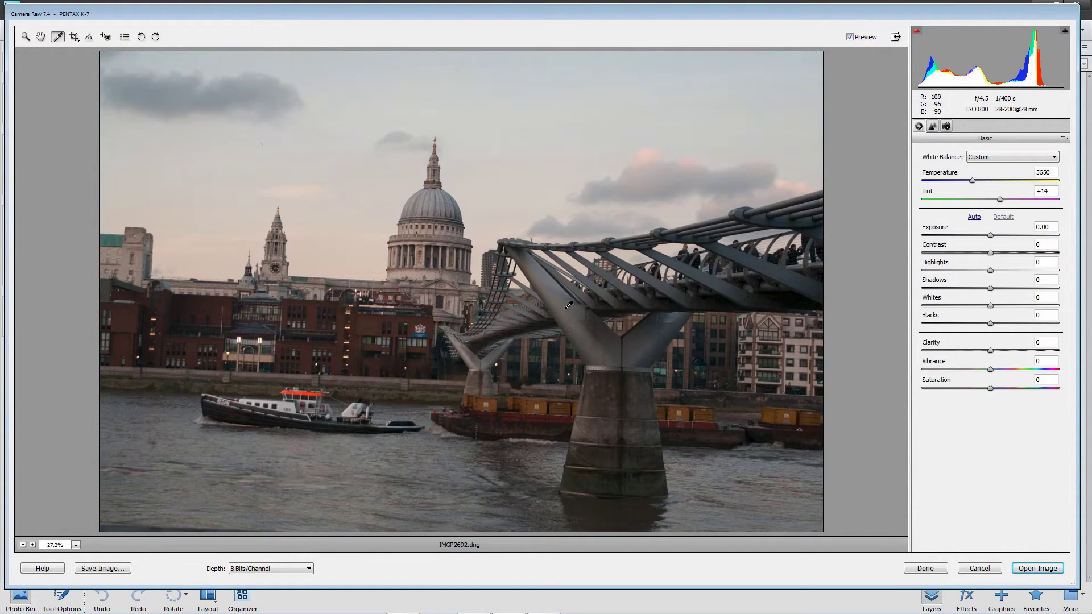
pyautogui.click(564, 303)
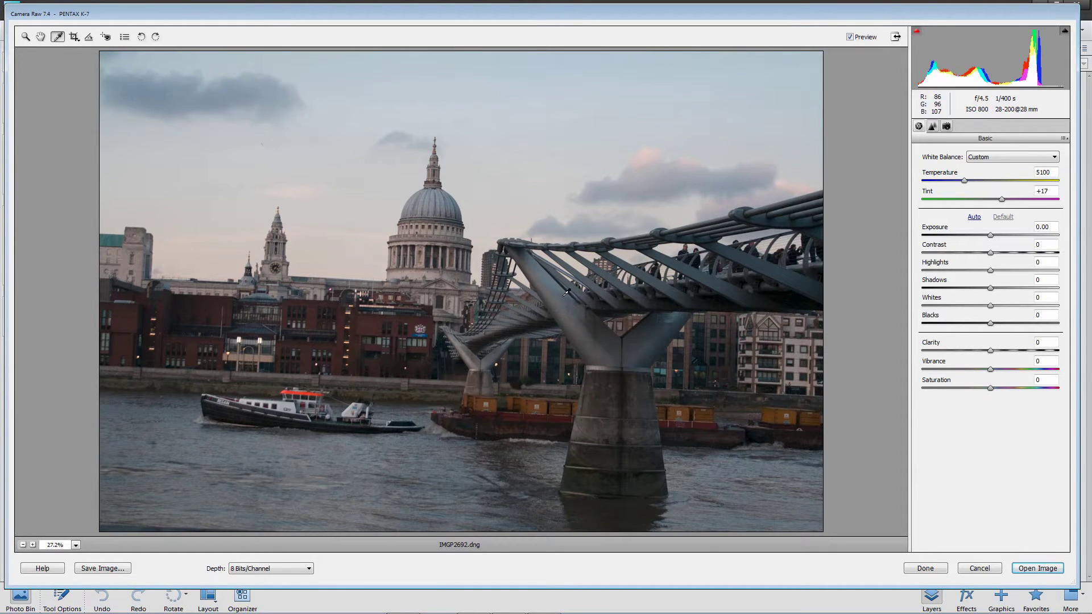
pyautogui.click(567, 293)
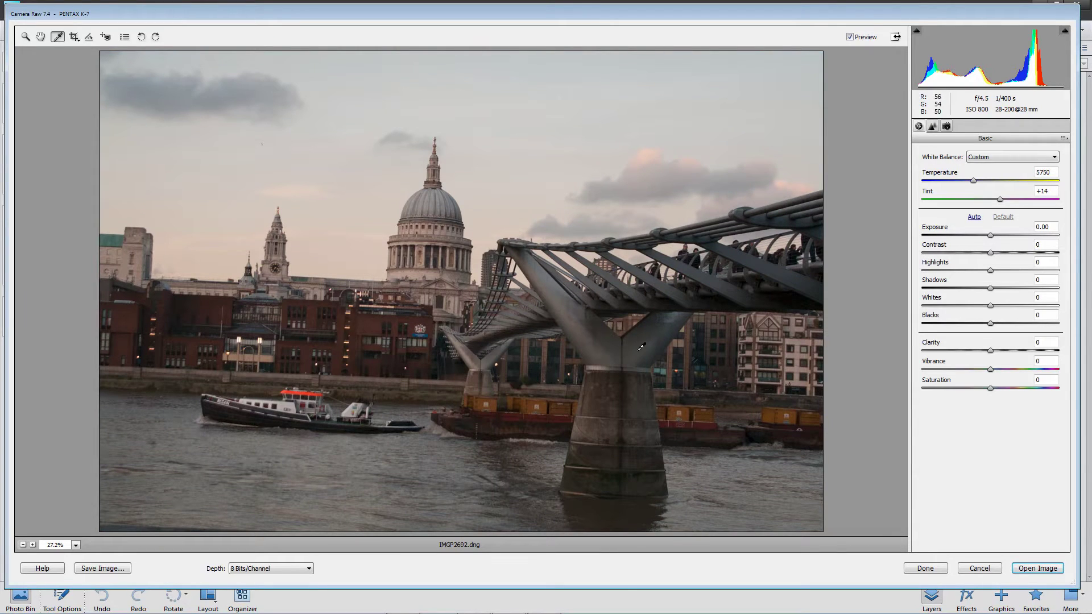
pyautogui.click(800, 353)
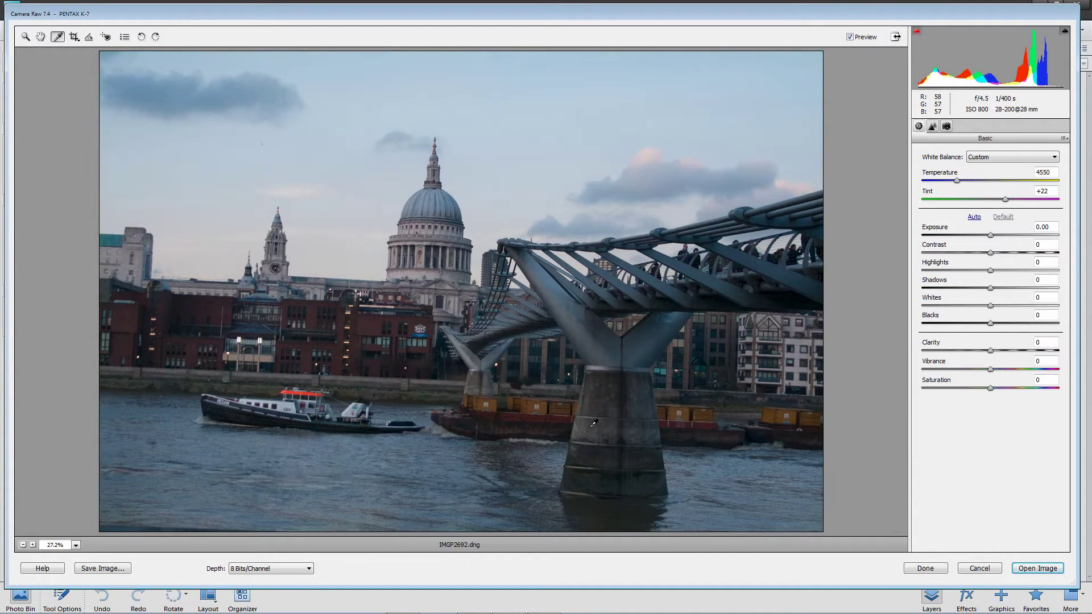
pyautogui.click(143, 256)
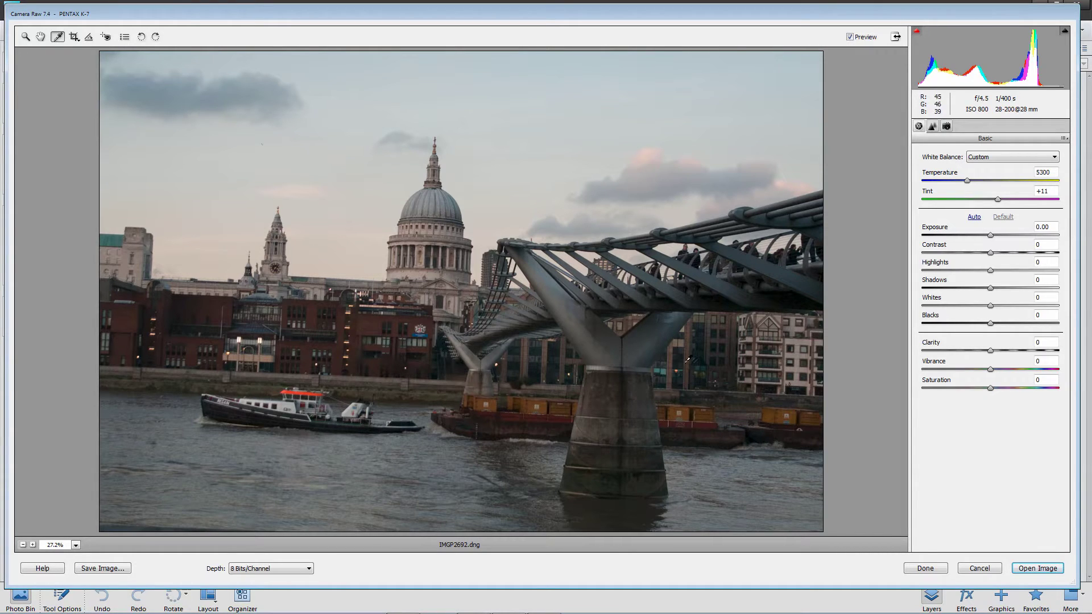
# - Reset white balance to Auto, cool Temperature to 5400 and raise Exposure to +0.70
pyautogui.click(993, 157)
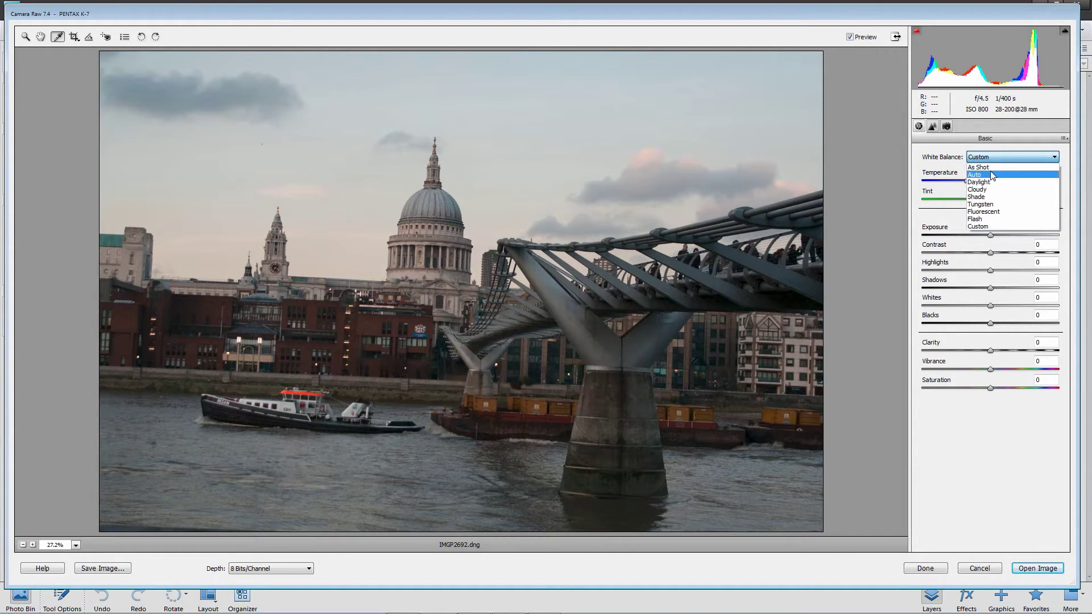
pyautogui.click(993, 175)
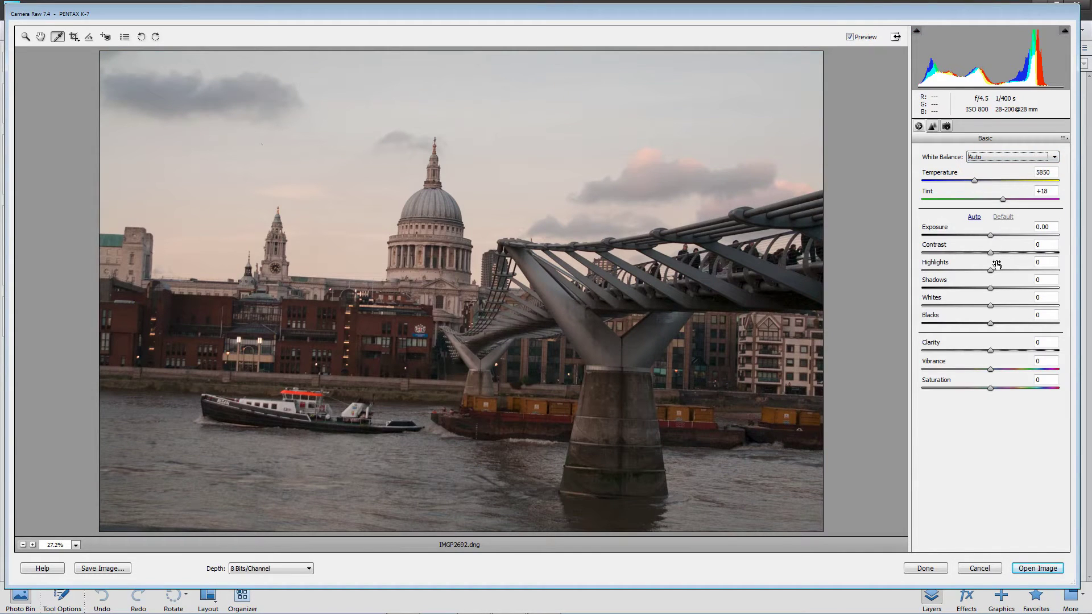
pyautogui.click(975, 181)
pyautogui.moveTo(975, 181); pyautogui.dragTo(970, 185)
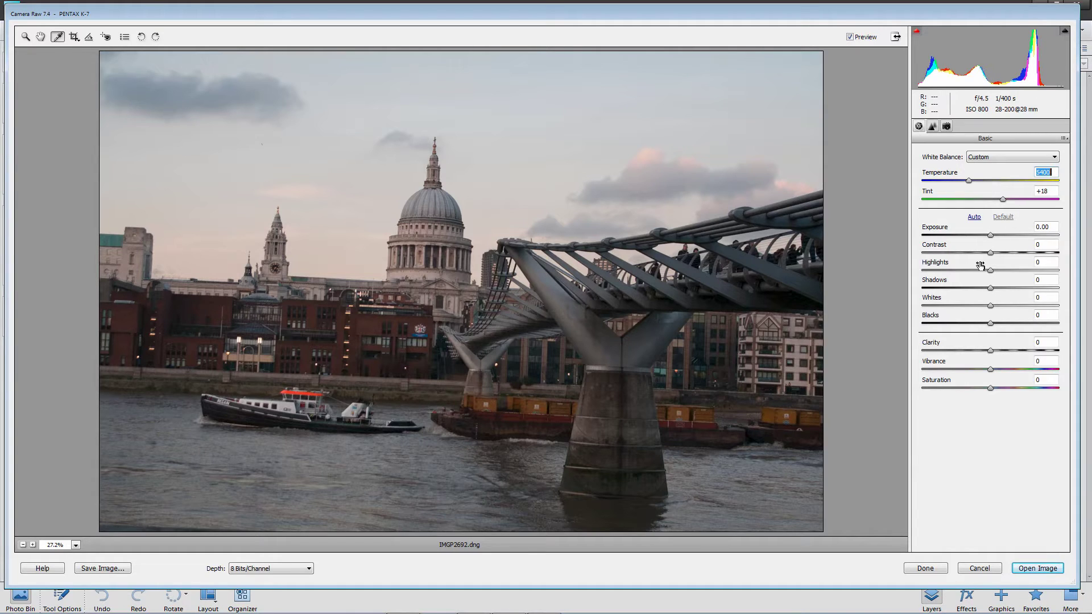
pyautogui.click(990, 234)
pyautogui.moveTo(991, 238); pyautogui.dragTo(1001, 243)
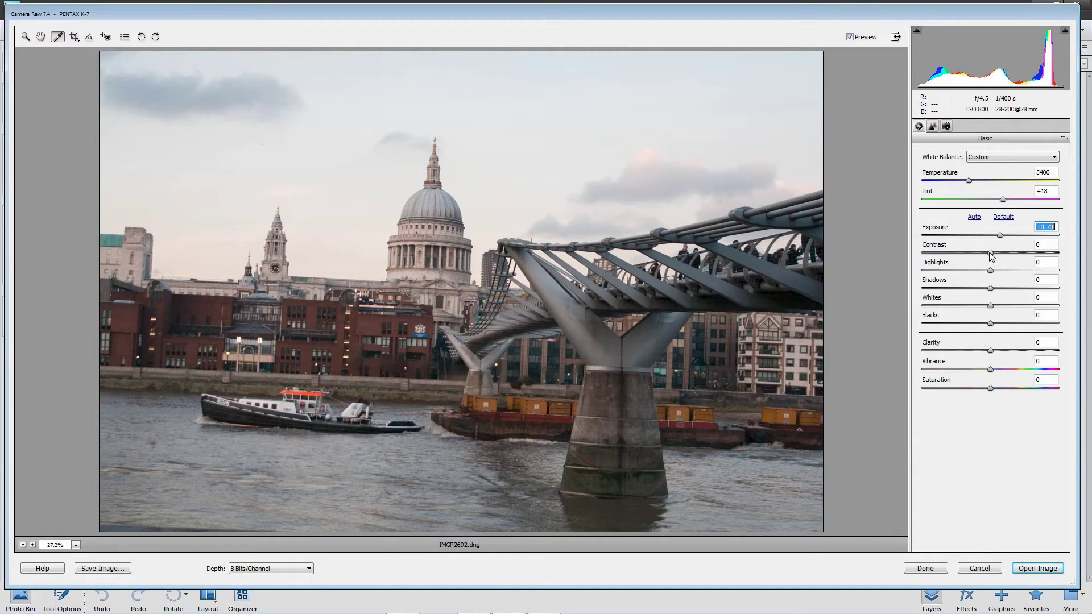
# - Drag the Contrast slider up to +38
pyautogui.press('Tab')
pyautogui.moveTo(990, 256); pyautogui.dragTo(1019, 261)
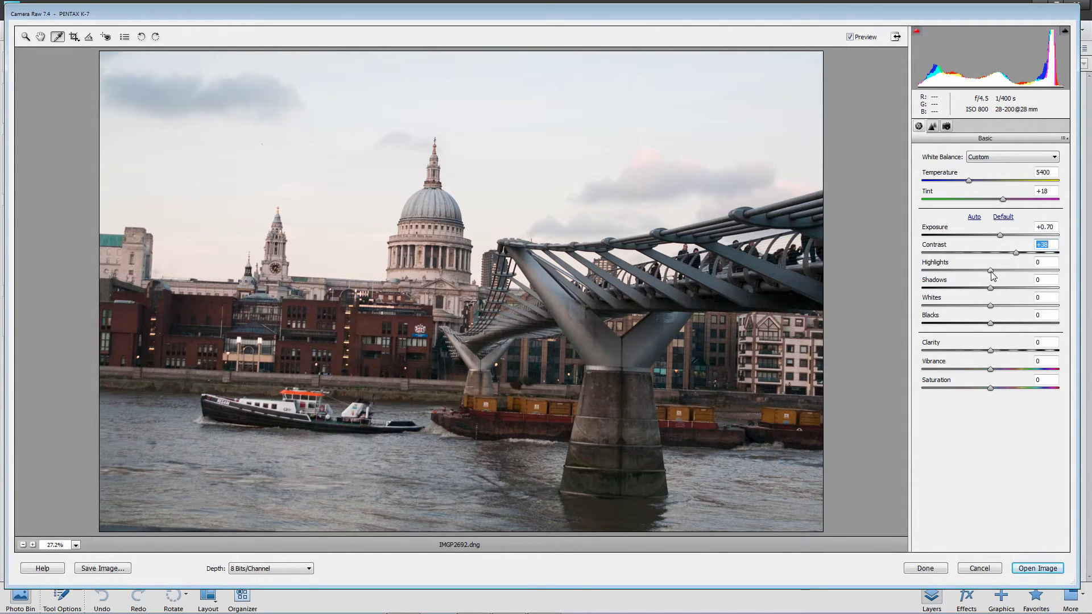
pyautogui.press('Tab')
# - Raise Highlights to about +23
pyautogui.moveTo(988, 271)
pyautogui.mouseDown()
pyautogui.moveTo(1026, 283)
pyautogui.moveTo(937, 287)
pyautogui.moveTo(979, 281)
pyautogui.mouseUp()
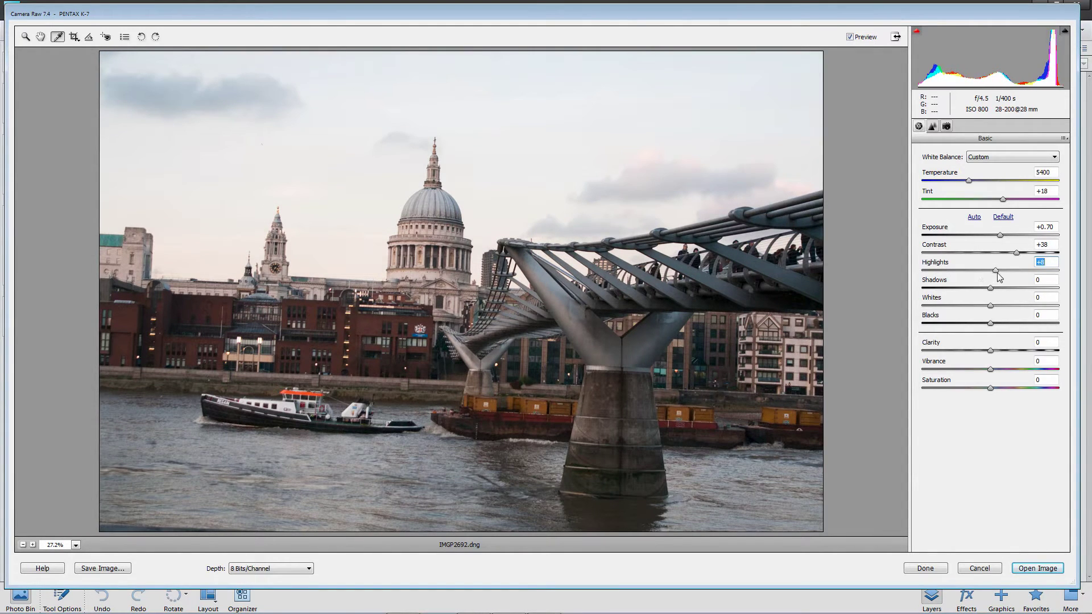
pyautogui.moveTo(995, 275); pyautogui.dragTo(997, 275)
pyautogui.moveTo(1001, 275); pyautogui.dragTo(1008, 278)
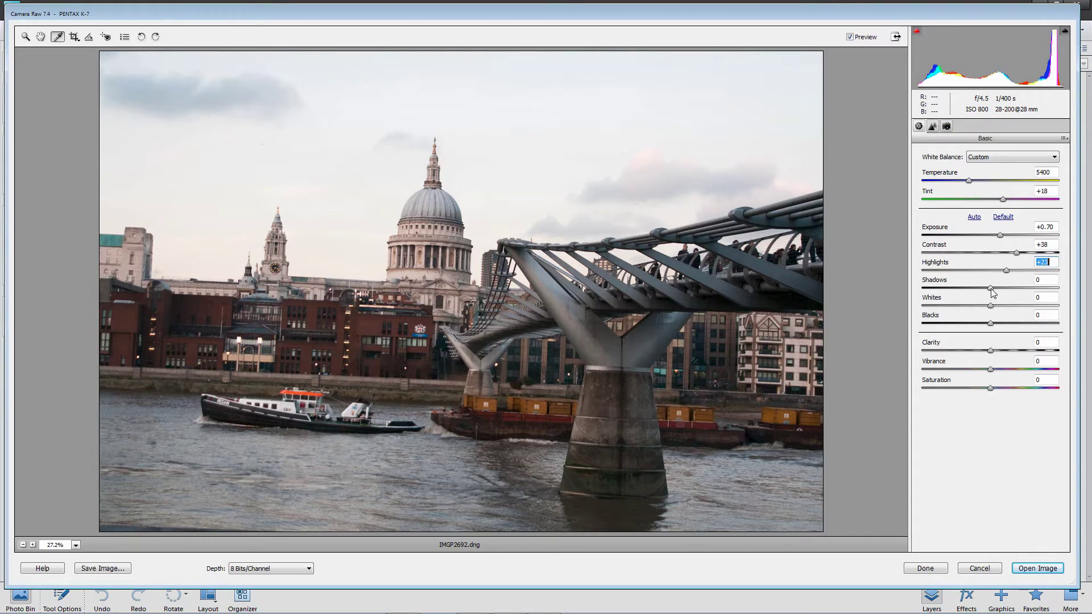
# - Lift Shadows to +44 and show the whites clipping preview
pyautogui.moveTo(988, 287); pyautogui.dragTo(992, 289)
pyautogui.moveTo(993, 293); pyautogui.dragTo(1020, 302)
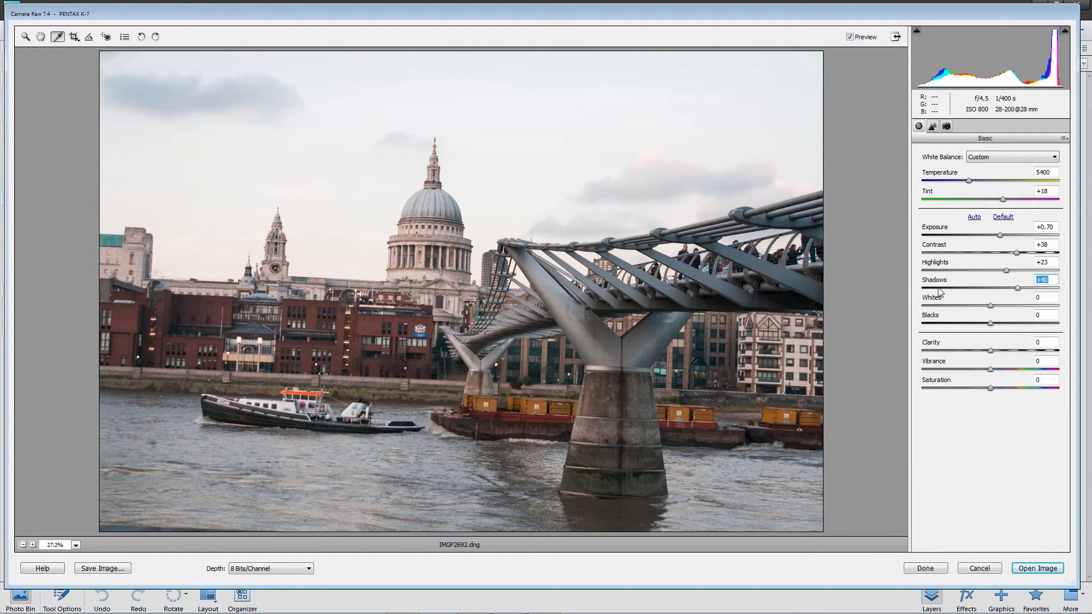
pyautogui.moveTo(1018, 294); pyautogui.dragTo(1022, 295)
pyautogui.press('alt')
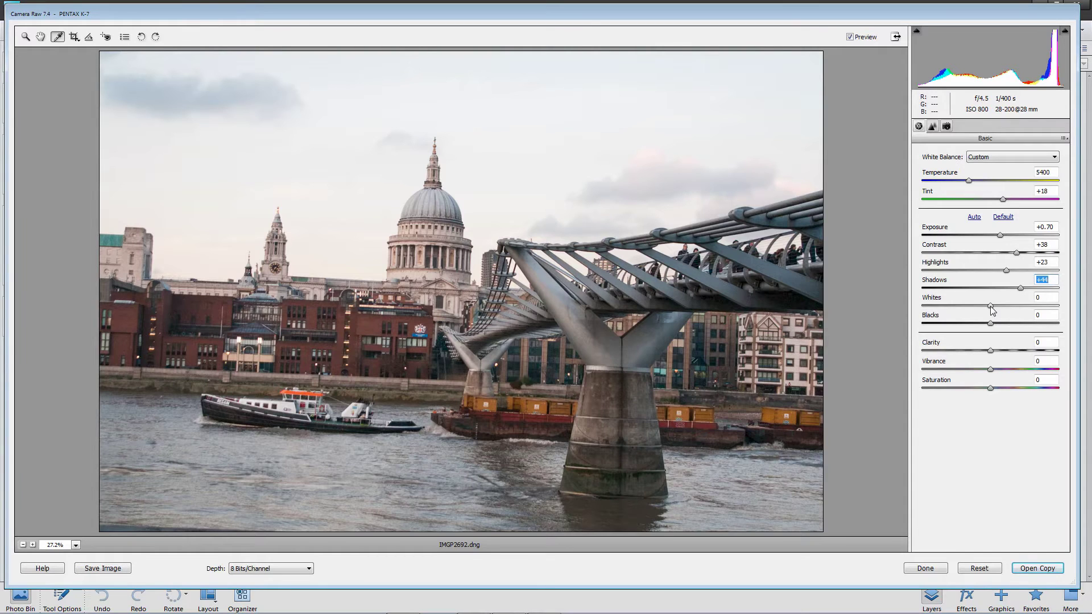
pyautogui.keyDown('alt'); pyautogui.click(990, 306); pyautogui.keyUp('alt')
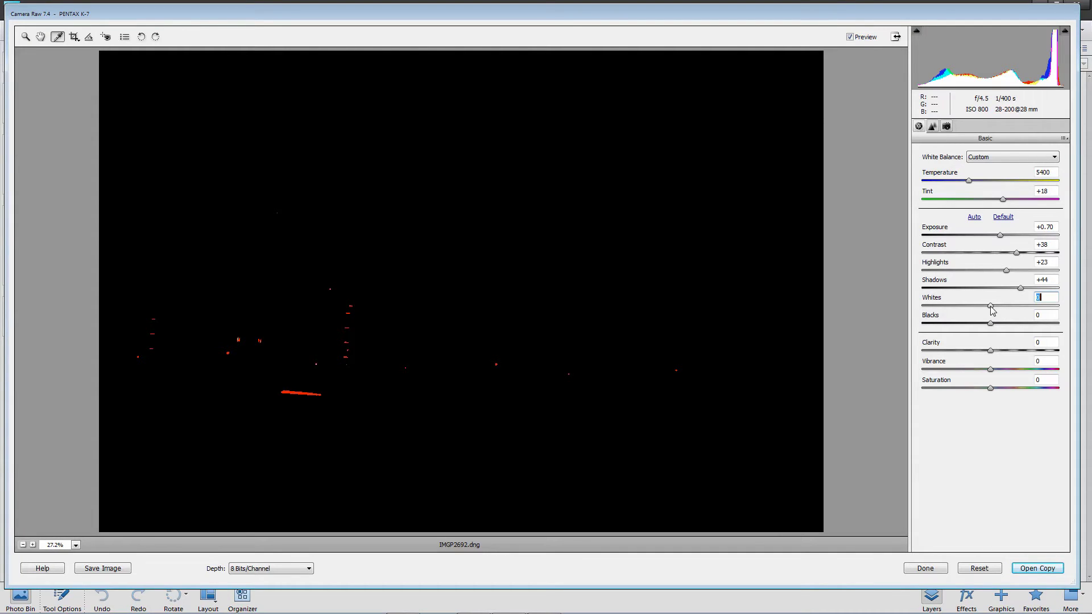
# - Lower Whites to -30 while checking clipping, and ease Exposure back to +0.45
pyautogui.moveTo(993, 310); pyautogui.dragTo(972, 320)
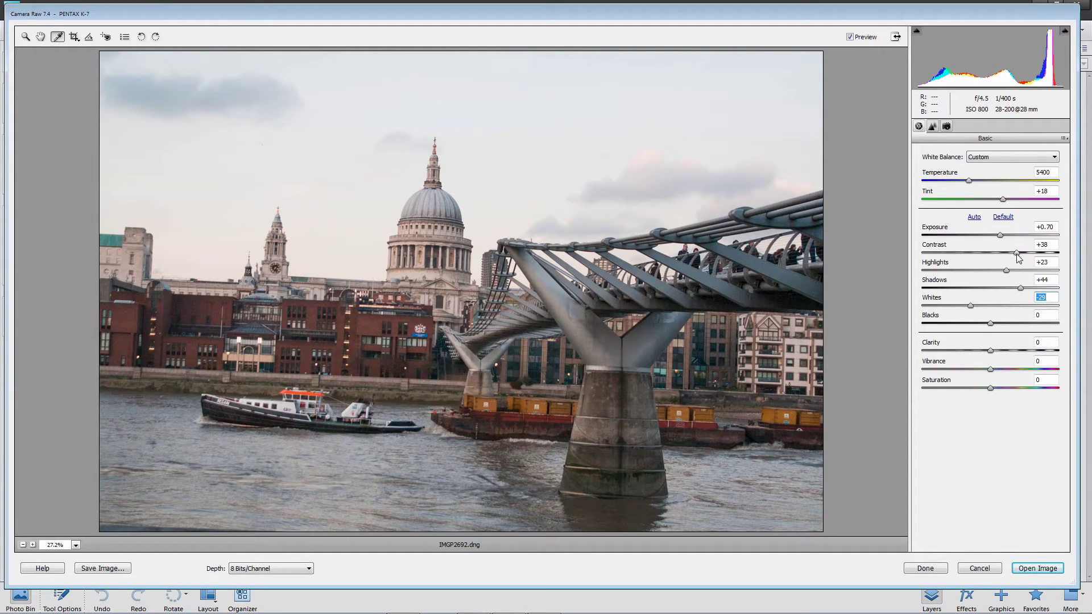
pyautogui.moveTo(1001, 236); pyautogui.dragTo(996, 240)
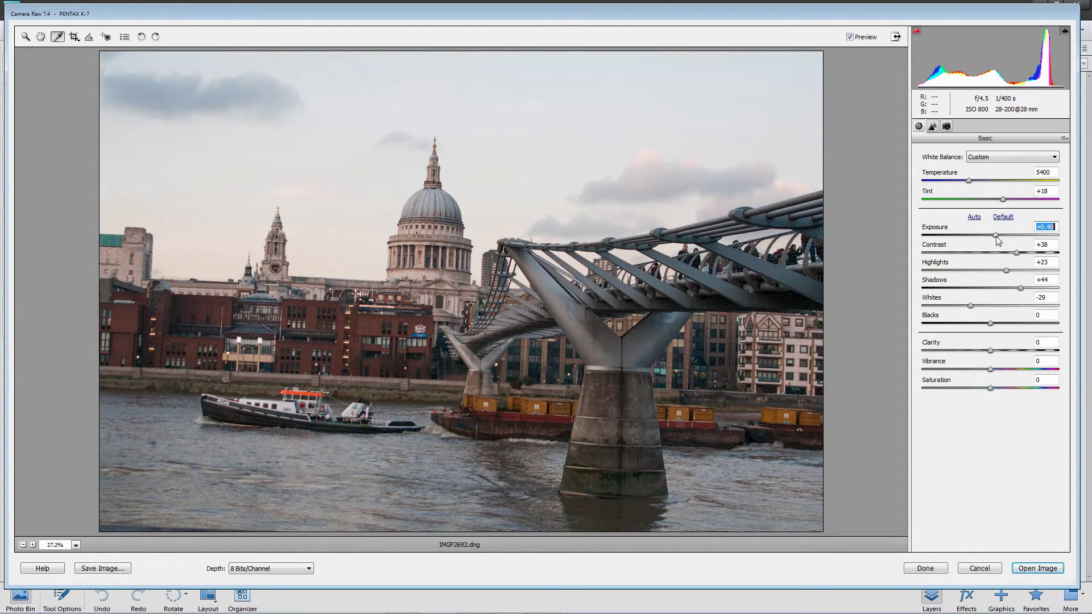
pyautogui.moveTo(998, 240); pyautogui.dragTo(999, 238)
pyautogui.press('alt')
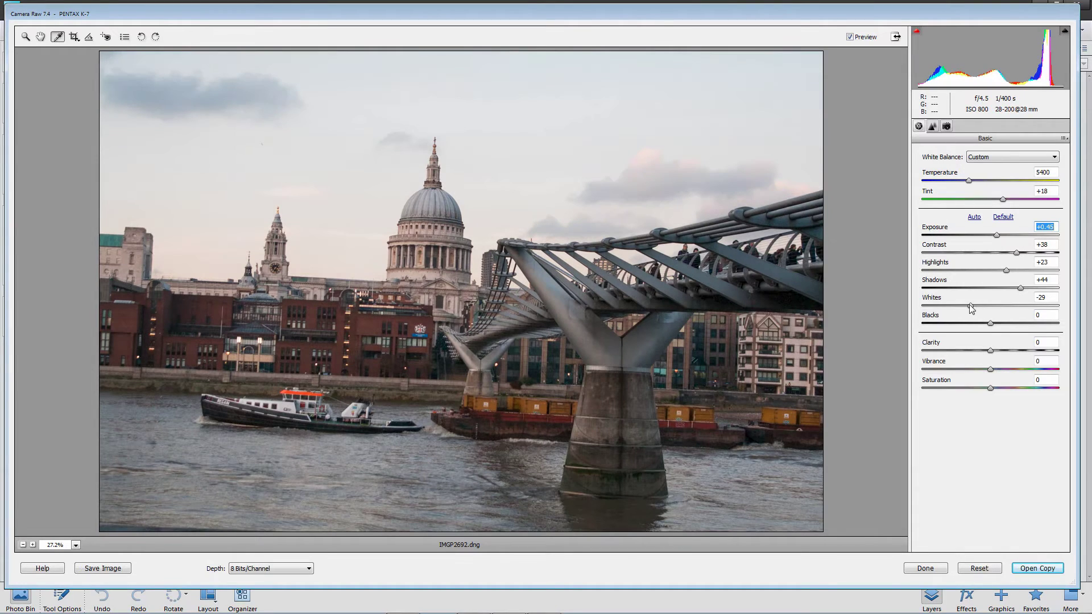
pyautogui.keyDown('alt'); pyautogui.click(970, 305); pyautogui.keyUp('alt')
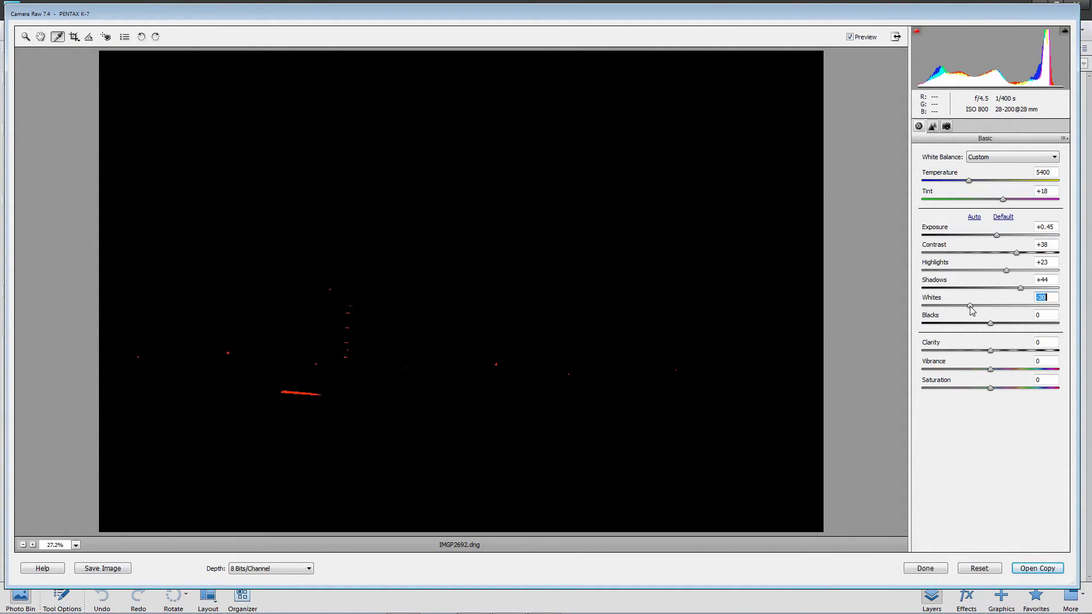
pyautogui.moveTo(970, 306); pyautogui.dragTo(970, 306)
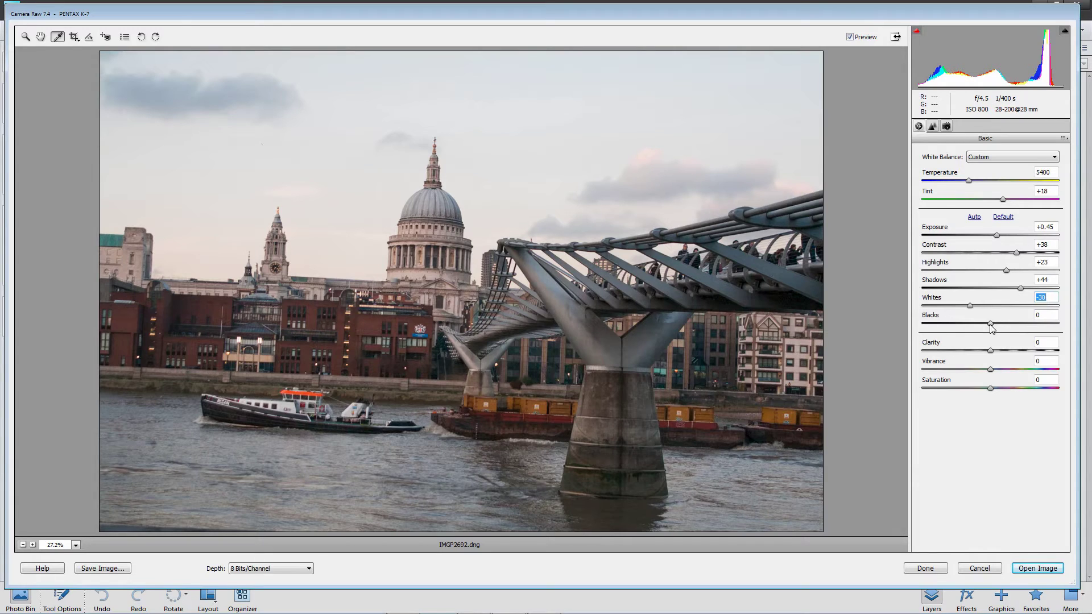
# - Pull Blacks down to -13 using the shadow clipping preview
pyautogui.press('alt')
pyautogui.moveTo(993, 327); pyautogui.dragTo(994, 327)
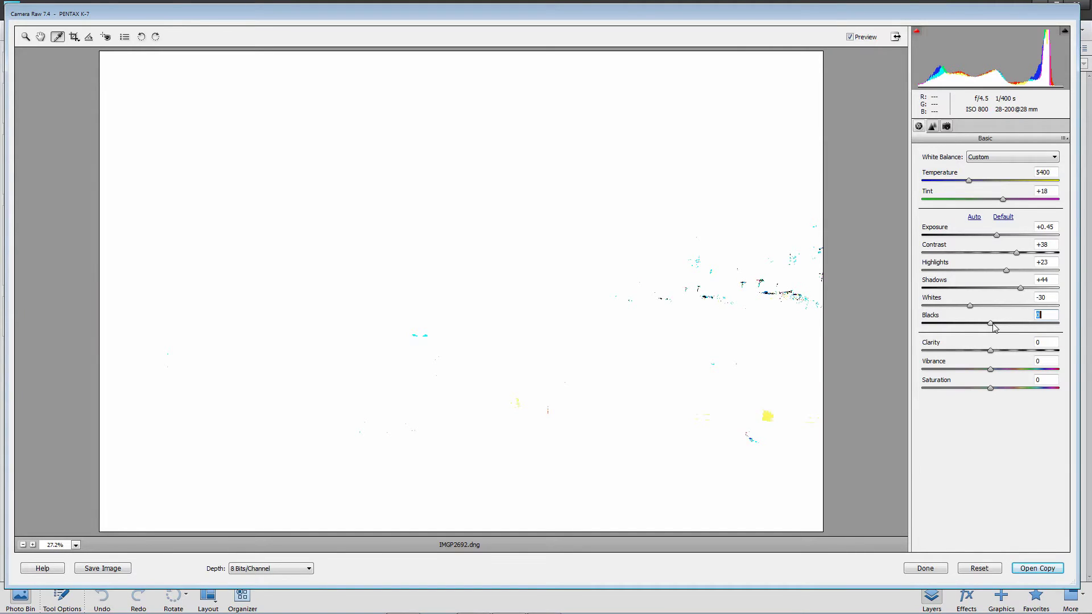
pyautogui.moveTo(994, 328); pyautogui.dragTo(994, 328)
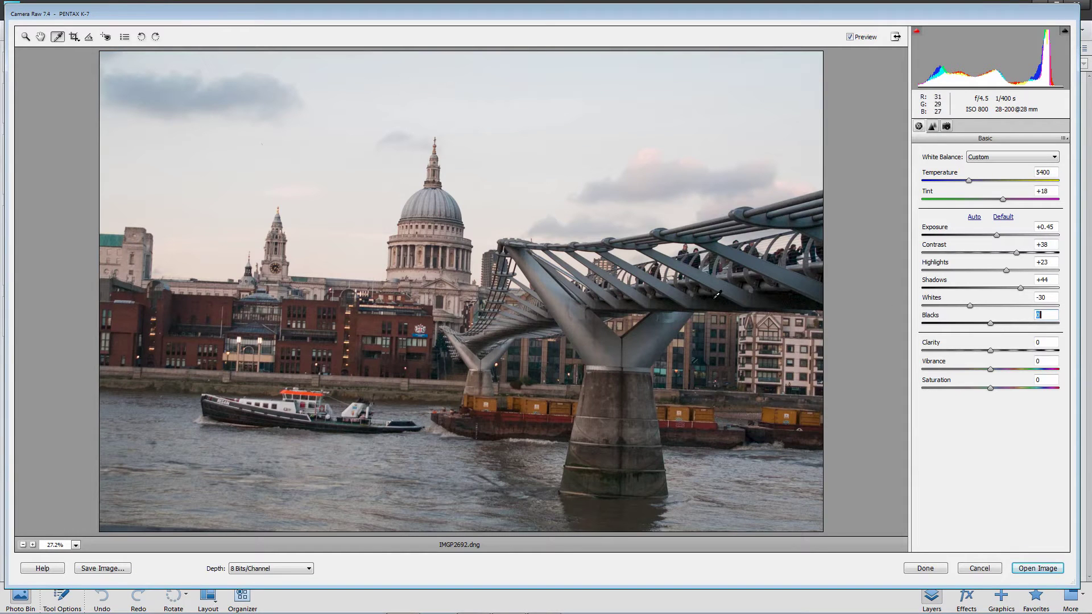
pyautogui.moveTo(991, 326); pyautogui.dragTo(979, 332)
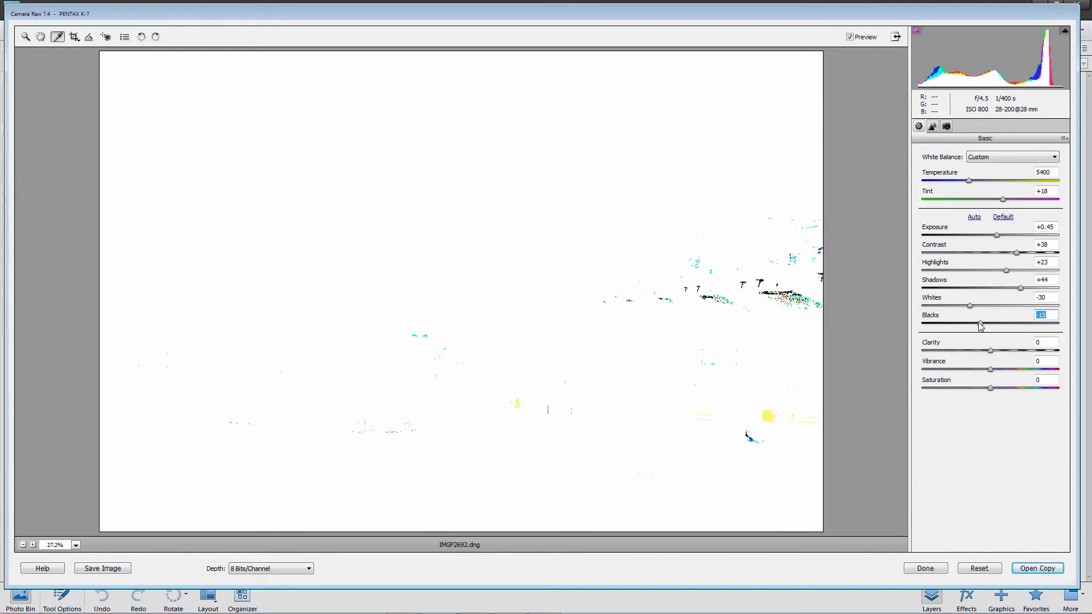
pyautogui.moveTo(981, 326); pyautogui.dragTo(982, 328)
pyautogui.moveTo(982, 328); pyautogui.dragTo(982, 328)
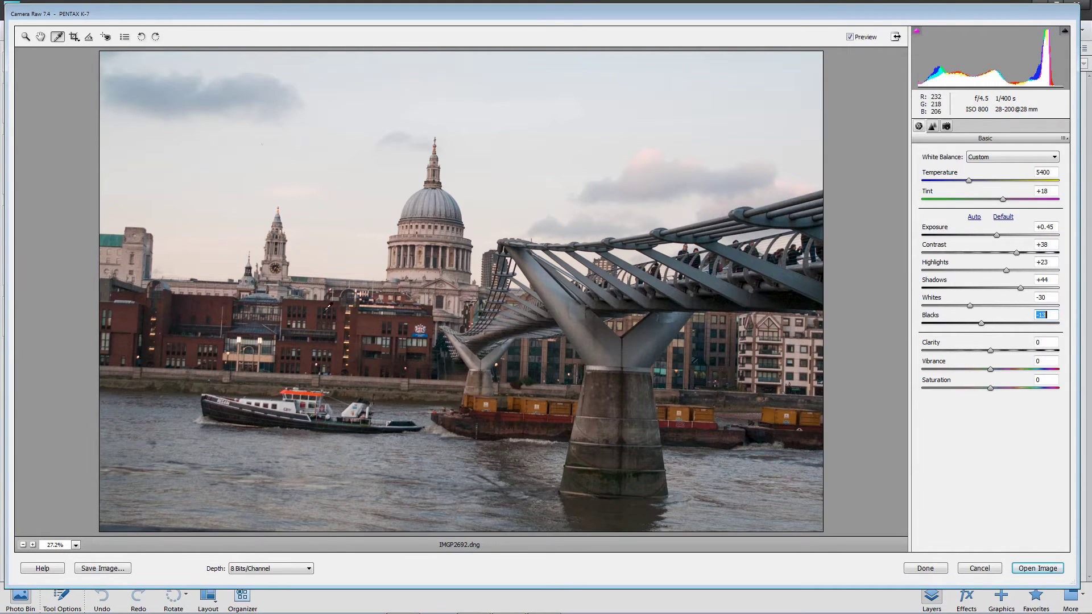
pyautogui.click(939, 387)
pyautogui.click(850, 37)
pyautogui.click(850, 37)
# - Settle Clarity at +28 after trying a negative value, and raise Vibrance to +44
pyautogui.moveTo(993, 357); pyautogui.dragTo(1010, 362)
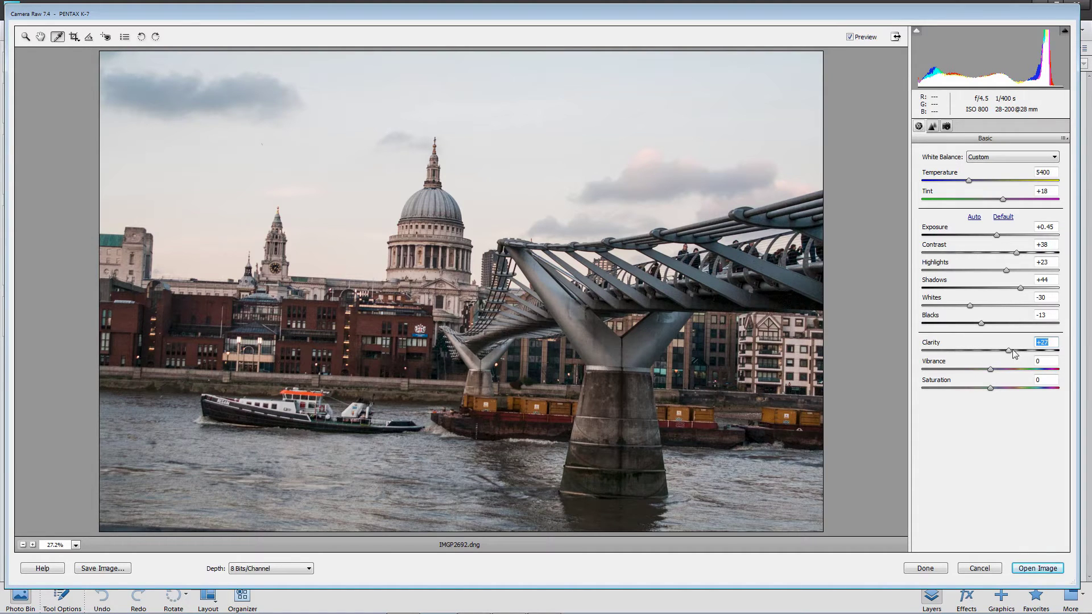
pyautogui.moveTo(1009, 352); pyautogui.dragTo(973, 358)
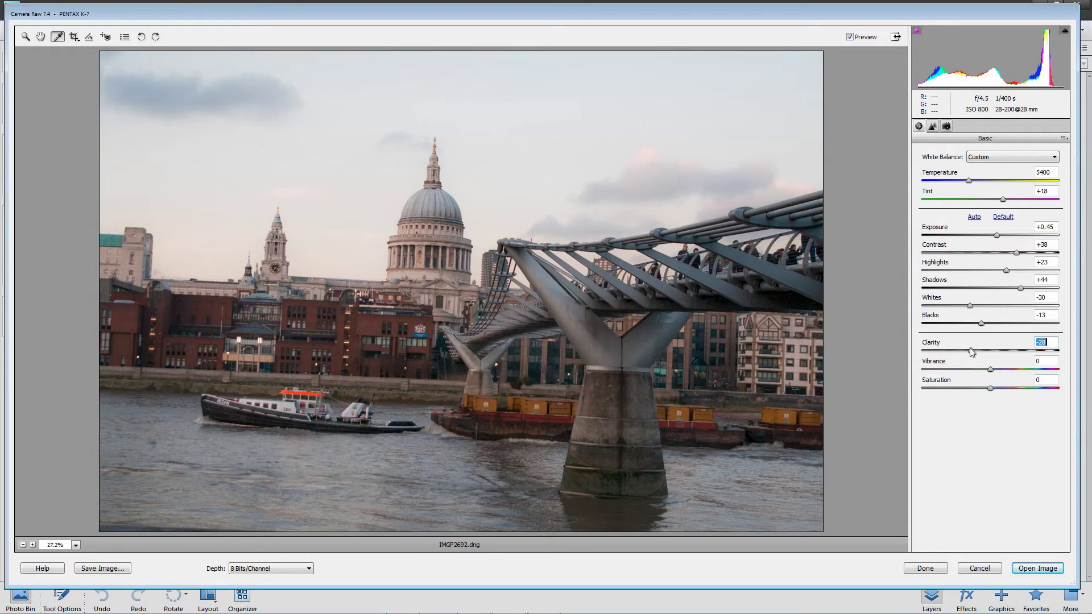
pyautogui.moveTo(973, 353); pyautogui.dragTo(1006, 361)
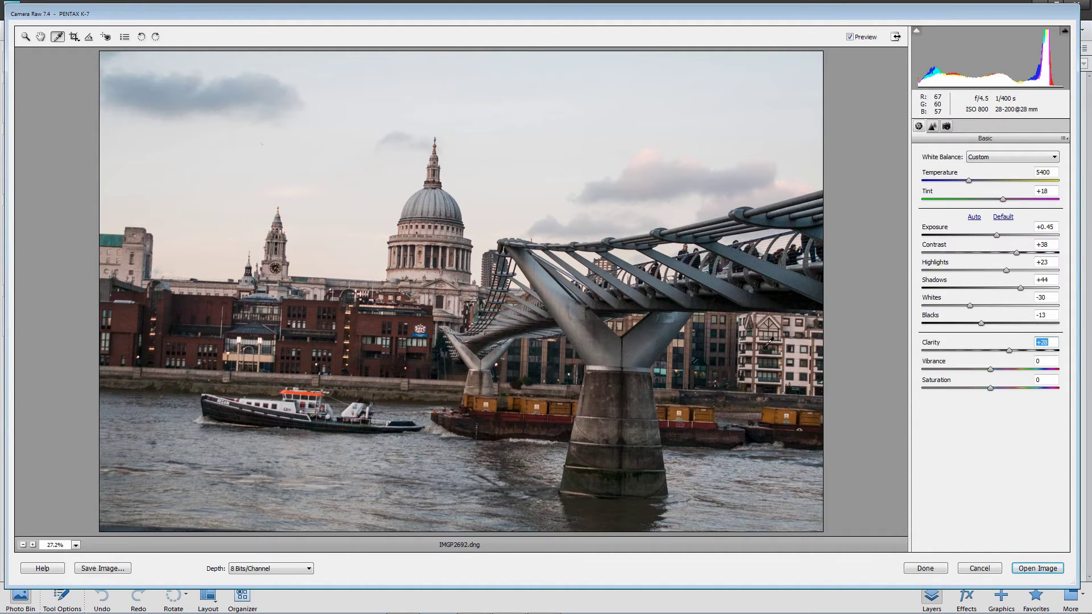
pyautogui.moveTo(990, 367); pyautogui.dragTo(1020, 373)
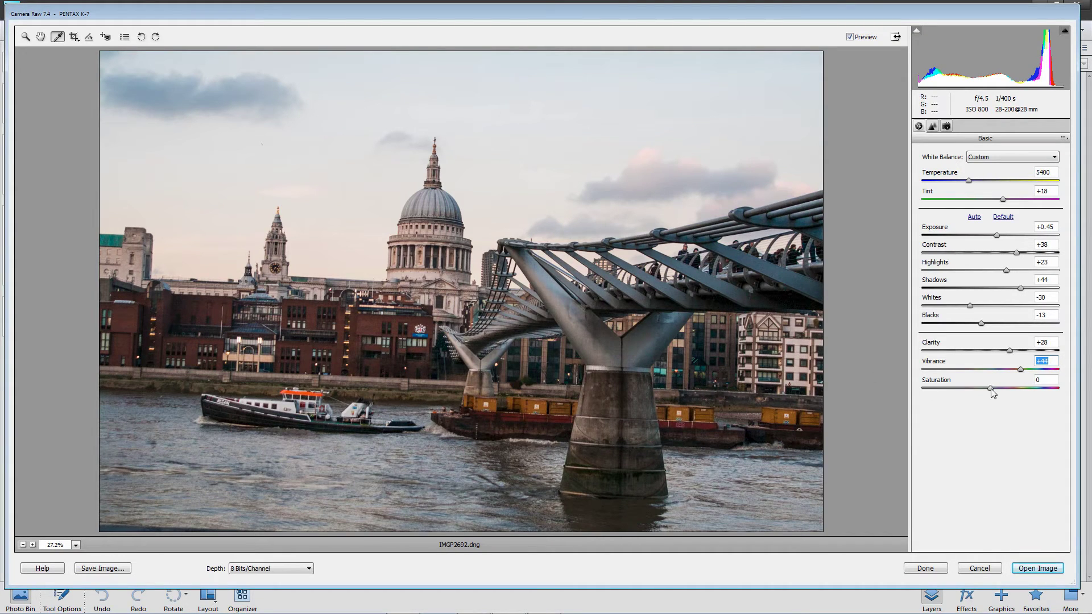
# - Set Saturation to +18 and Exposure to +0.75, then toggle Preview to compare with the original
pyautogui.moveTo(991, 392); pyautogui.dragTo(1002, 391)
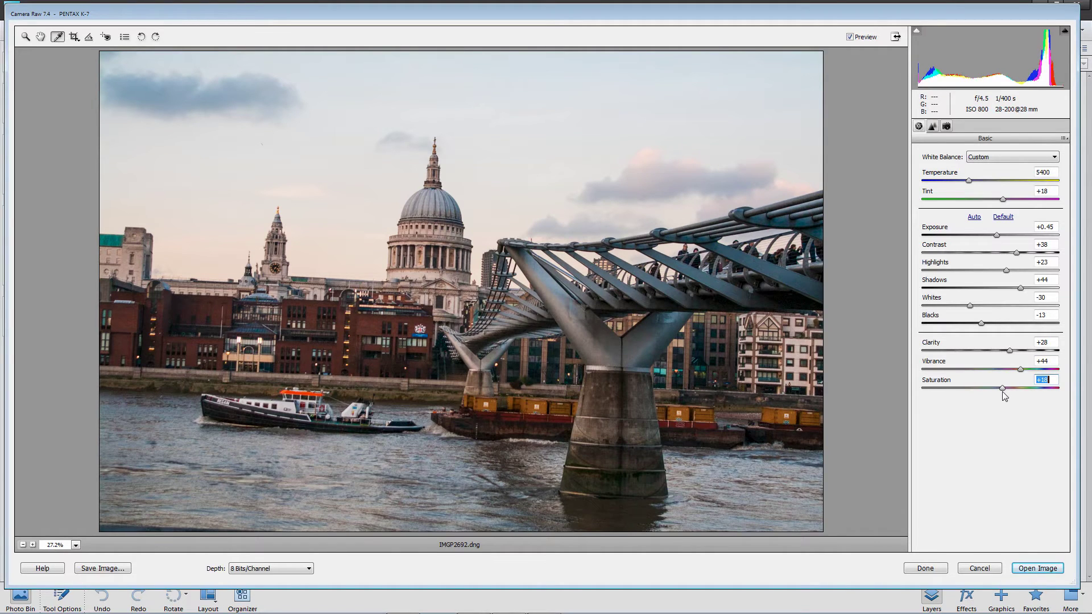
pyautogui.click(999, 234)
pyautogui.moveTo(999, 234); pyautogui.dragTo(1003, 235)
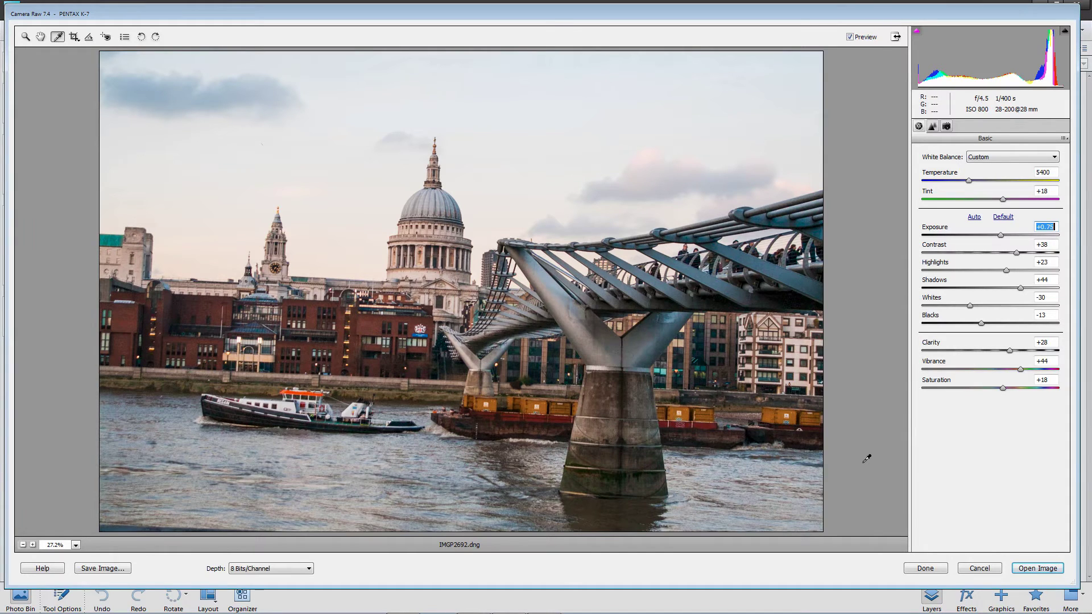
pyautogui.click(851, 38)
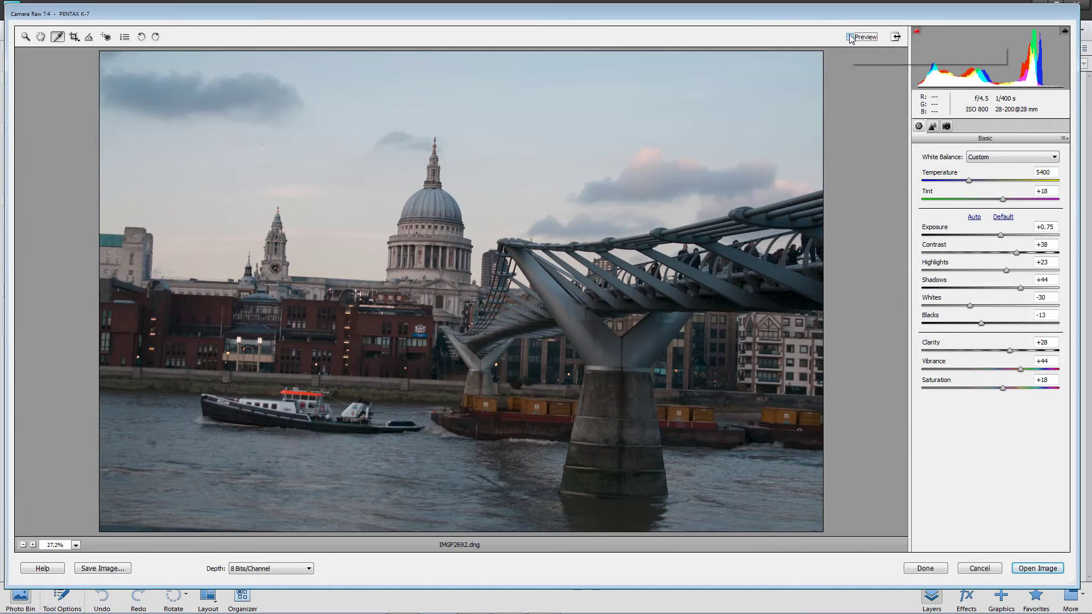
pyautogui.click(851, 37)
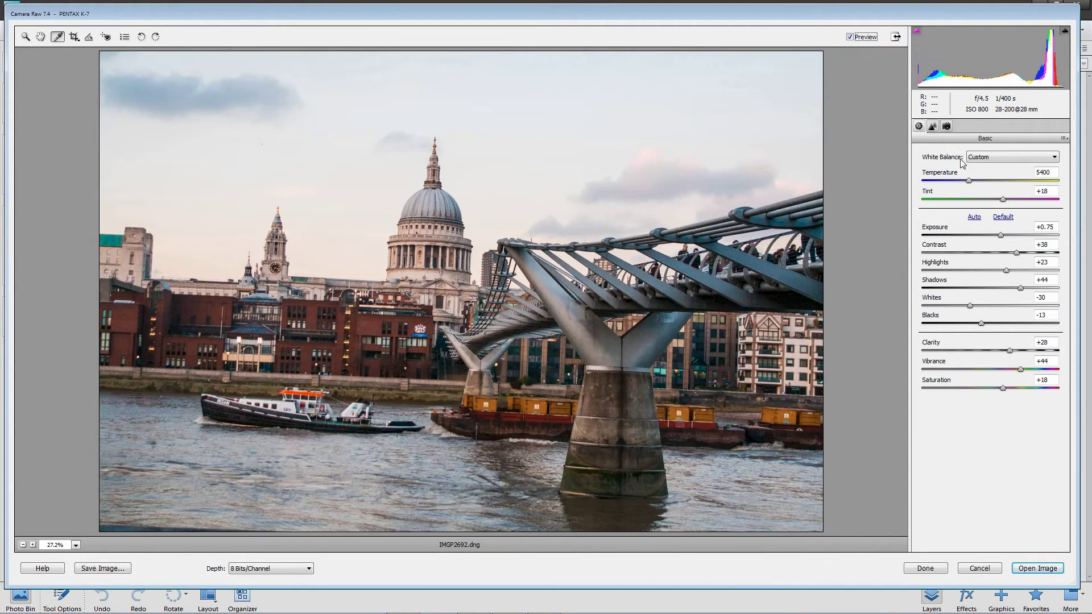
# - In the Detail tab, raise Sharpening Amount to 150 and view the St Paul's dome at 100%
pyautogui.click(931, 126)
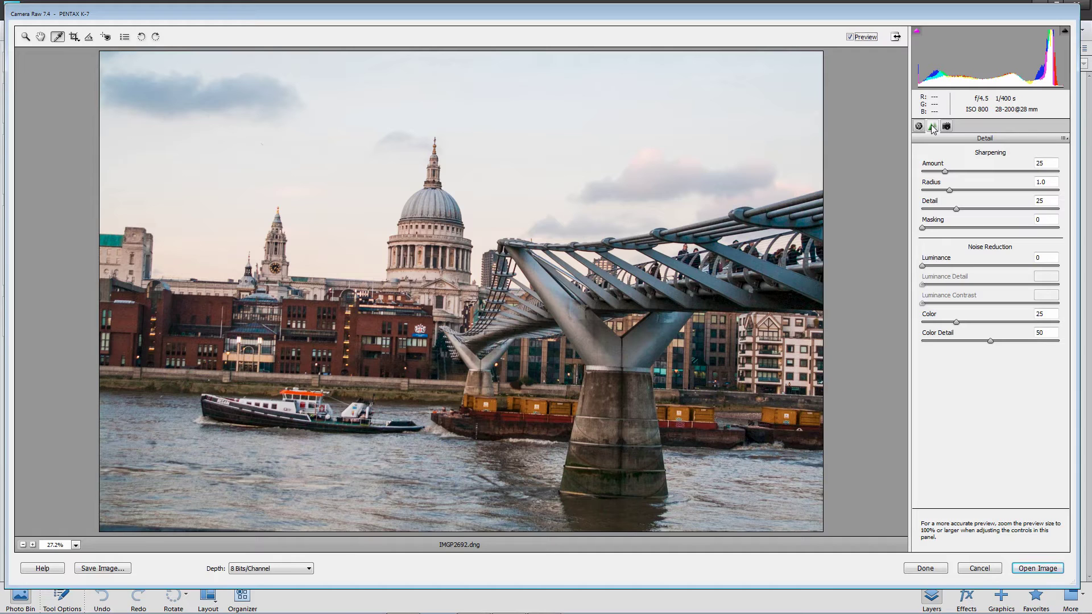
pyautogui.moveTo(945, 172); pyautogui.dragTo(1067, 181)
pyautogui.click(76, 545)
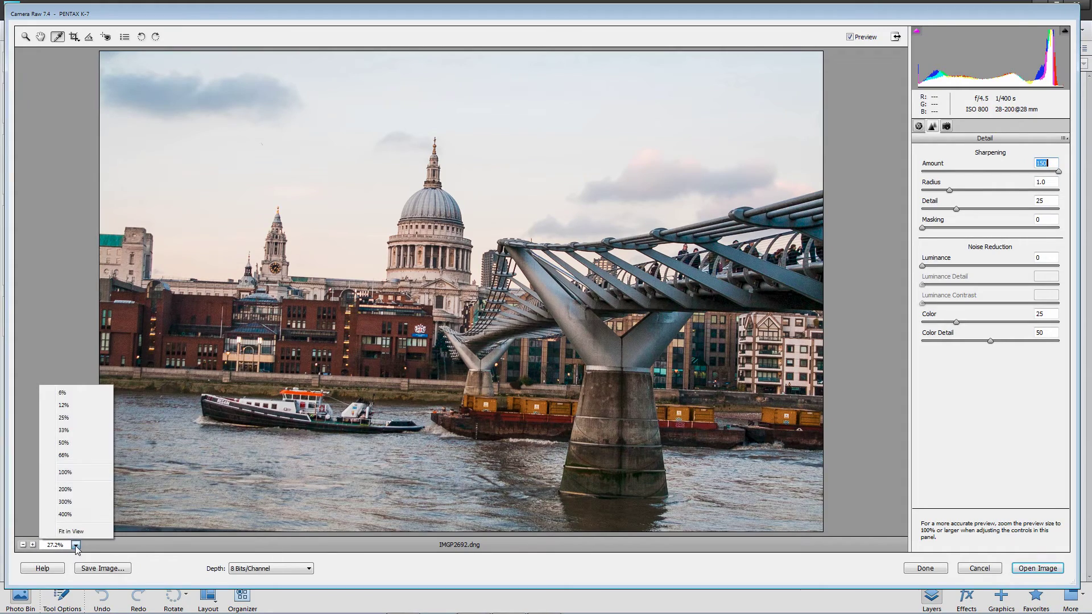
pyautogui.click(68, 472)
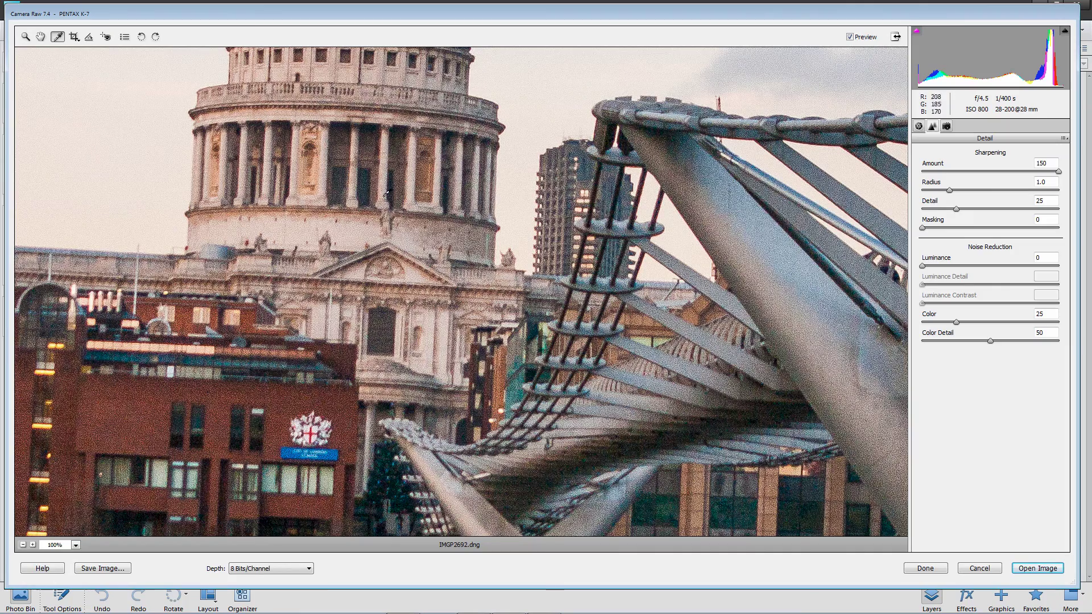
pyautogui.moveTo(442, 201); pyautogui.dragTo(557, 337)
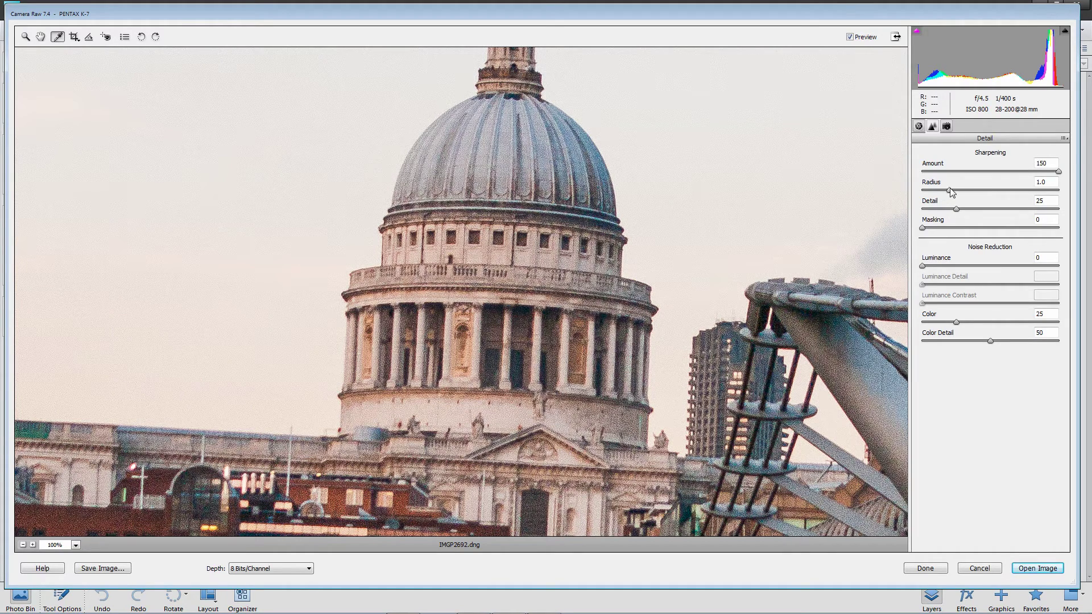
# - Lower the sharpening Radius to 0.8 while watching the Alt grayscale mask preview
pyautogui.press('alt')
pyautogui.moveTo(952, 193); pyautogui.dragTo(1071, 197)
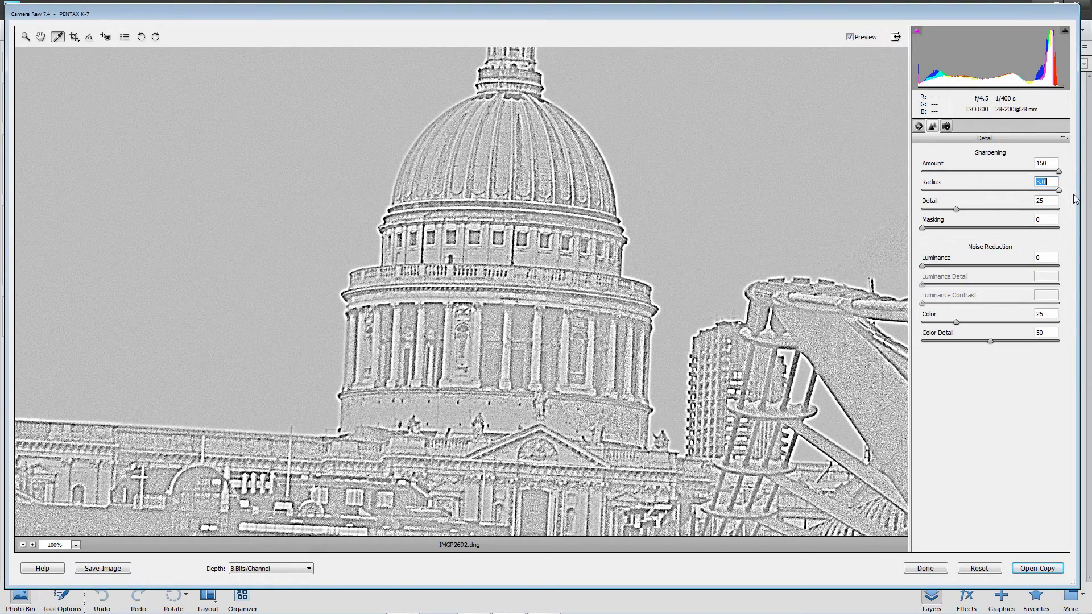
pyautogui.moveTo(1058, 190); pyautogui.dragTo(938, 201)
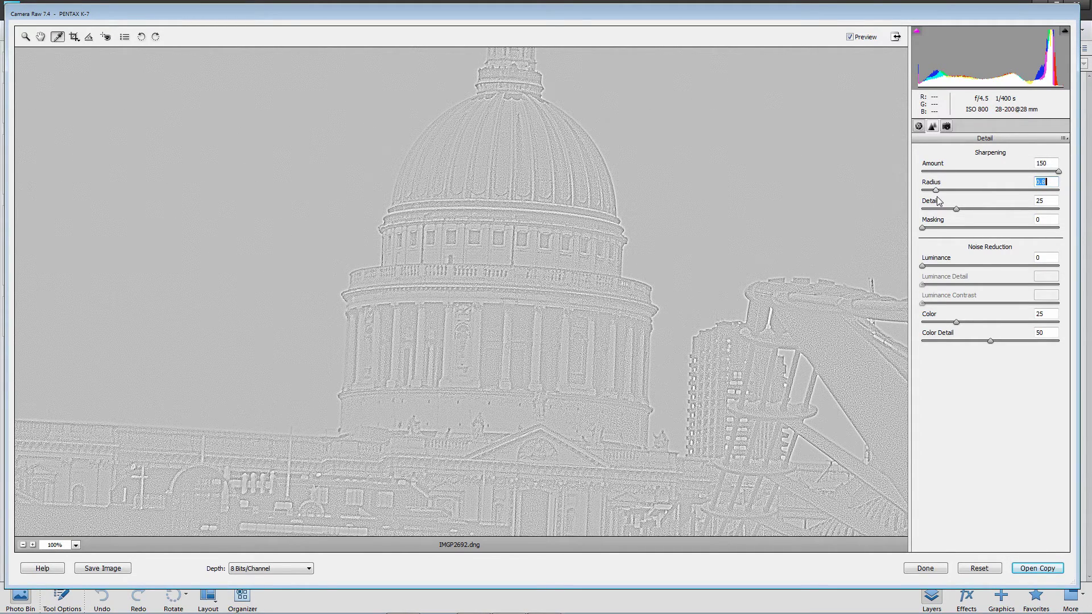
pyautogui.moveTo(938, 198); pyautogui.dragTo(938, 199)
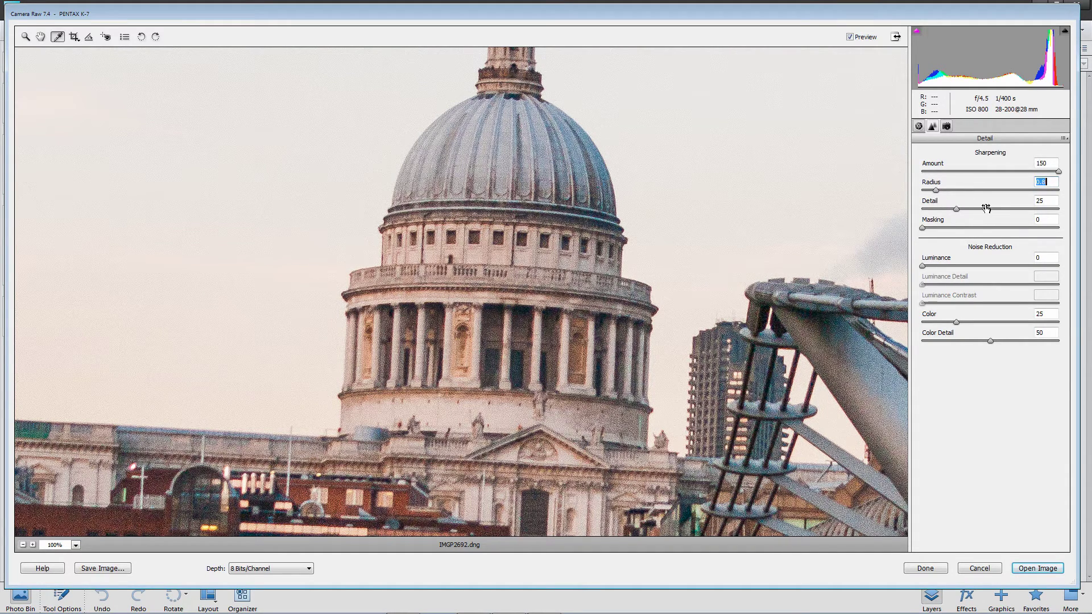
pyautogui.press('Up')
# - Compare sharpening Detail at 0 and maximum on the mask, then settle it at 18
pyautogui.keyDown('alt'); pyautogui.click(959, 210); pyautogui.keyUp('alt')
pyautogui.moveTo(958, 212)
pyautogui.mouseDown()
pyautogui.moveTo(886, 212)
pyautogui.moveTo(951, 216)
pyautogui.mouseUp()
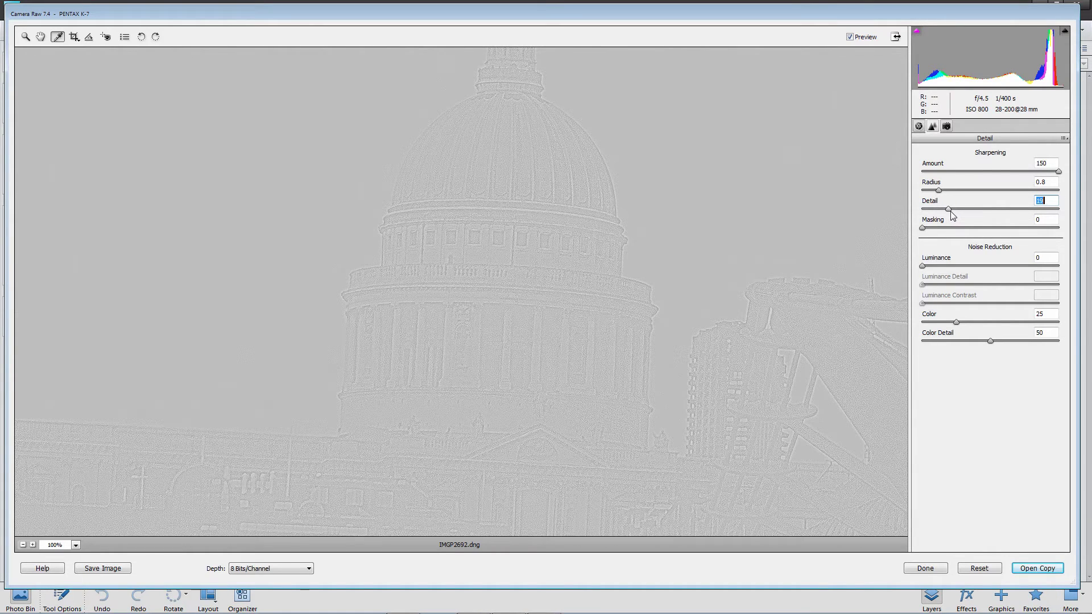
pyautogui.moveTo(953, 215); pyautogui.dragTo(1061, 221)
pyautogui.moveTo(1059, 209); pyautogui.dragTo(953, 217)
pyautogui.moveTo(952, 218); pyautogui.dragTo(950, 218)
pyautogui.moveTo(950, 218); pyautogui.dragTo(950, 218)
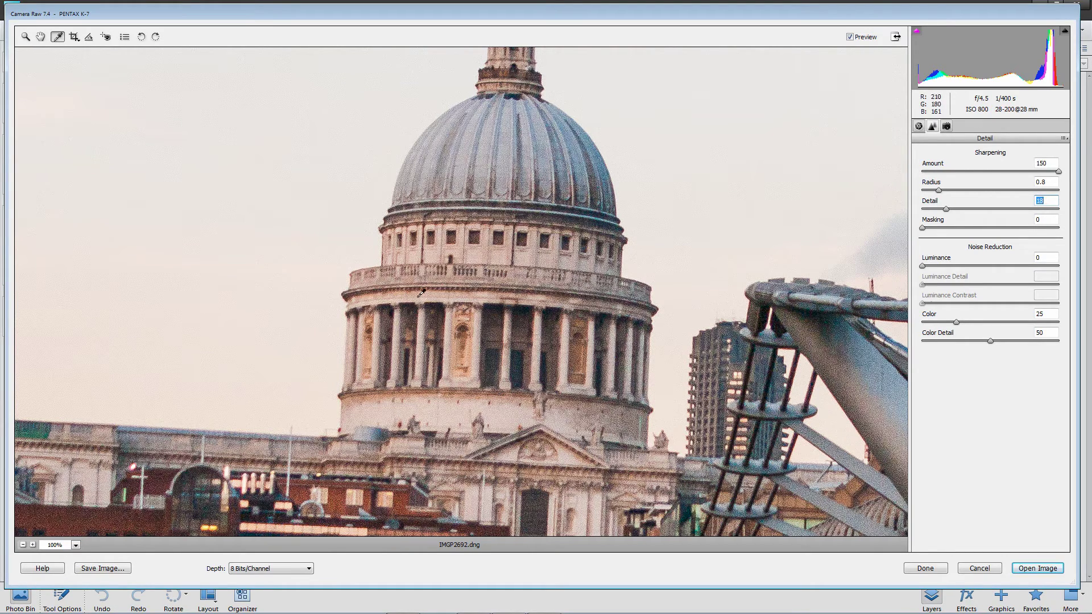
# - Zoom out to 33.3% and show the Masking slider's mask across the whole photo
pyautogui.press('z')
pyautogui.keyDown('alt'); pyautogui.click(380, 280); pyautogui.keyUp('alt')
pyautogui.keyDown('alt'); pyautogui.click(540, 308); pyautogui.keyUp('alt')
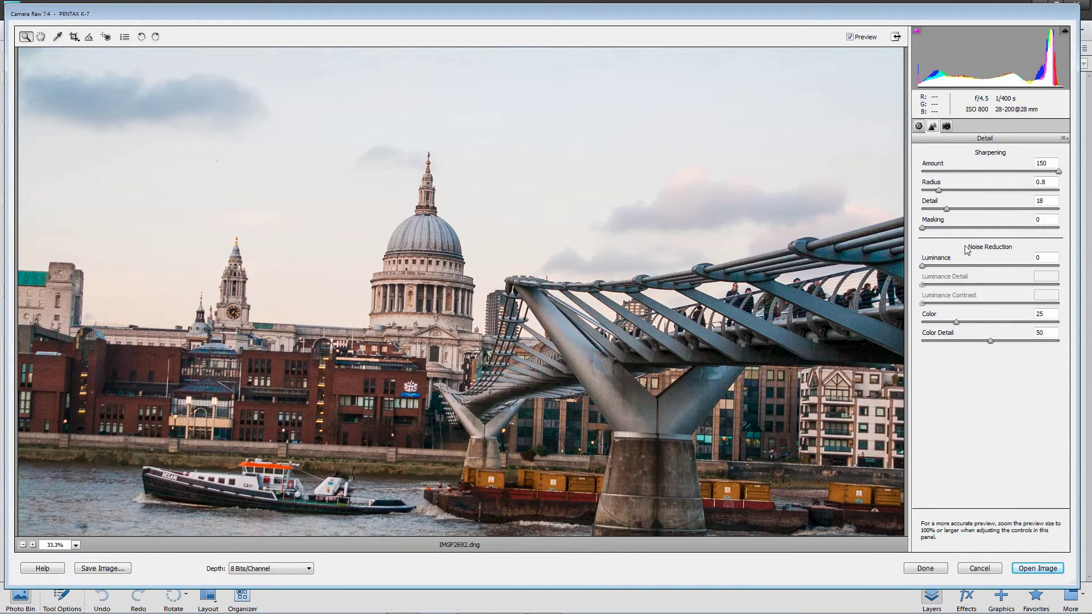
pyautogui.keyDown('alt'); pyautogui.click(923, 228); pyautogui.keyUp('alt')
pyautogui.moveTo(922, 227); pyautogui.dragTo(919, 229)
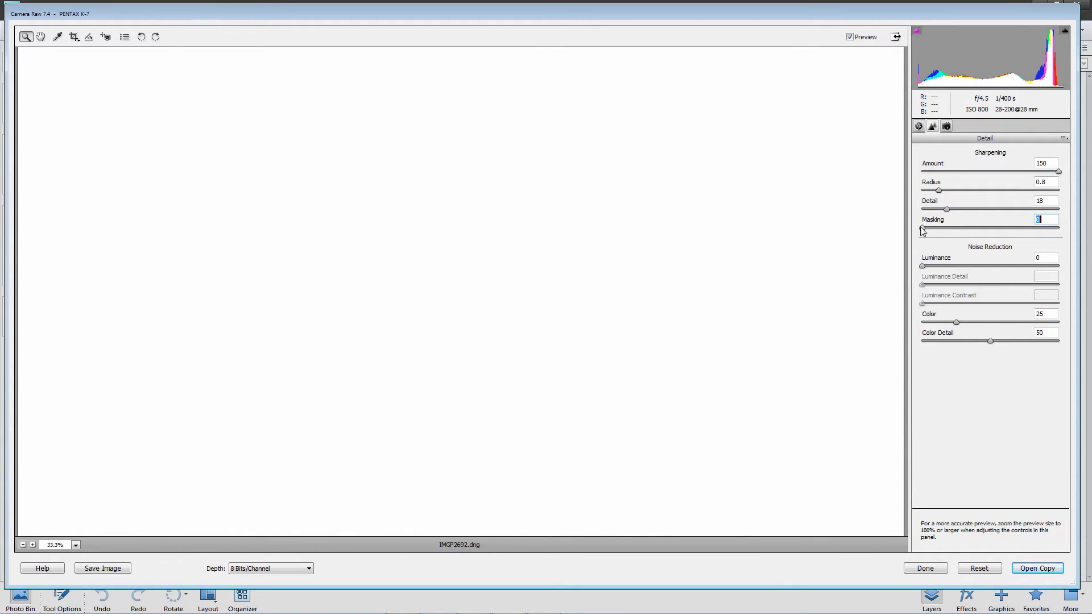
# - Raise sharpening Masking to about 78 against its mask, then return to the colour preview
pyautogui.moveTo(923, 228); pyautogui.dragTo(1029, 241)
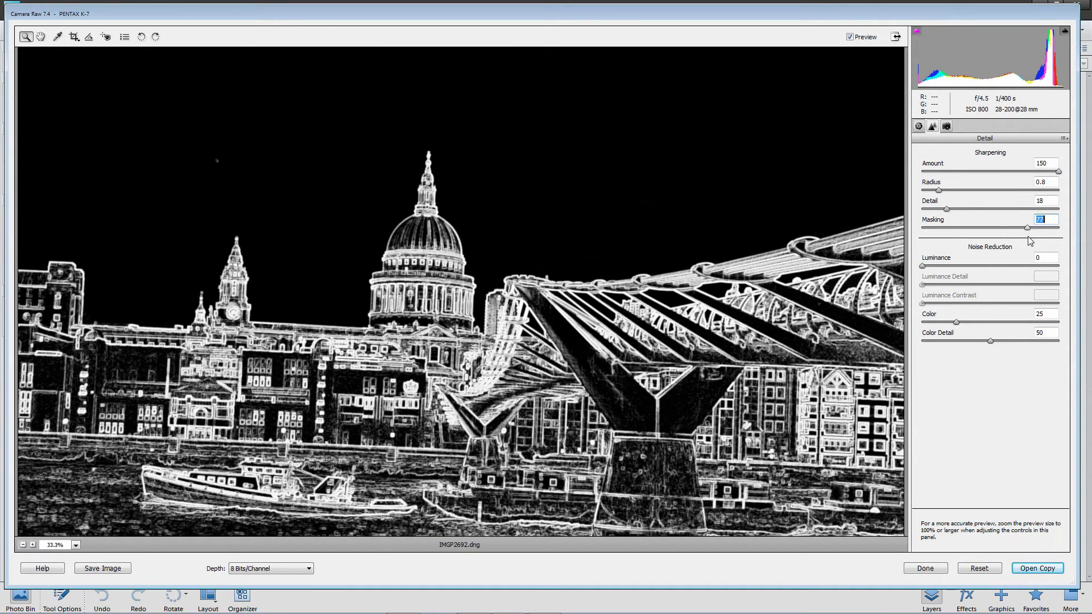
pyautogui.moveTo(1032, 239); pyautogui.dragTo(1031, 242)
pyautogui.moveTo(1032, 242); pyautogui.dragTo(1030, 244)
pyautogui.press('alt')
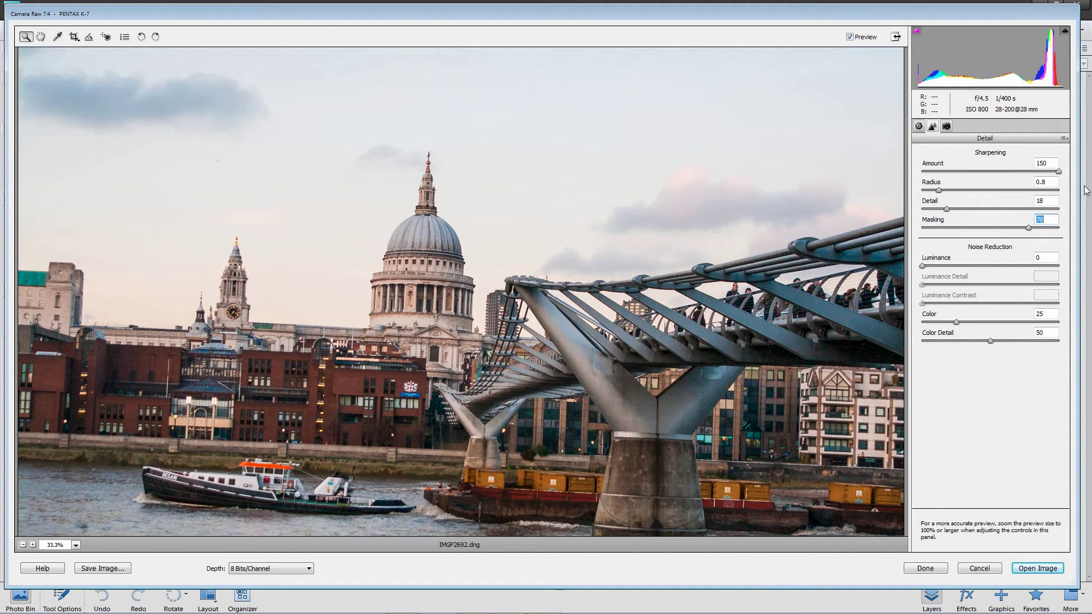
# - Lower sharpening Amount to 84 and inspect the dome at 100% and 200%
pyautogui.moveTo(1058, 171); pyautogui.dragTo(1001, 180)
pyautogui.click(434, 238)
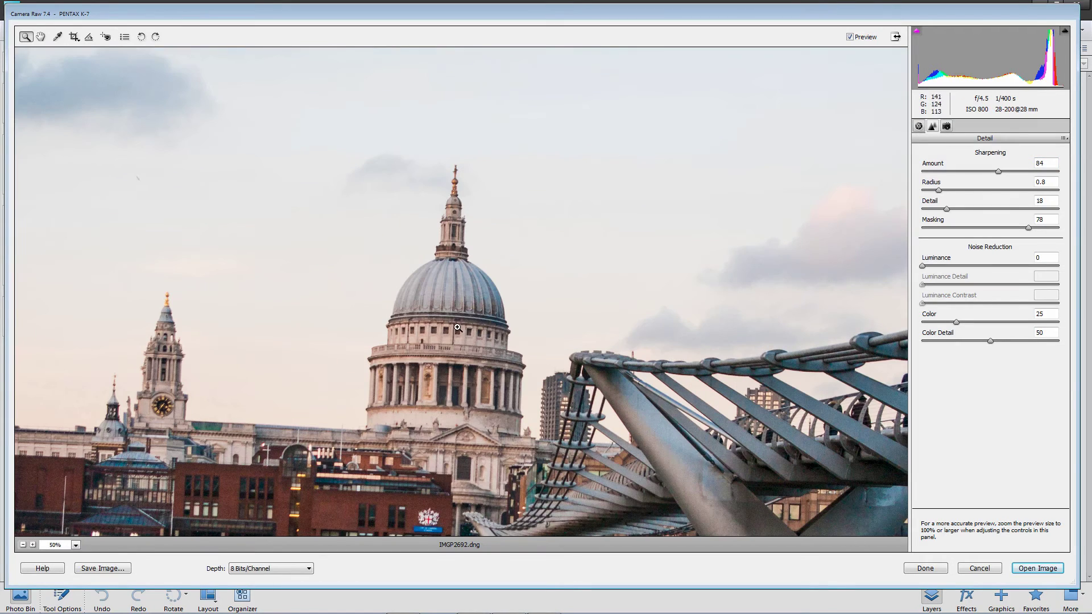
pyautogui.click(75, 544)
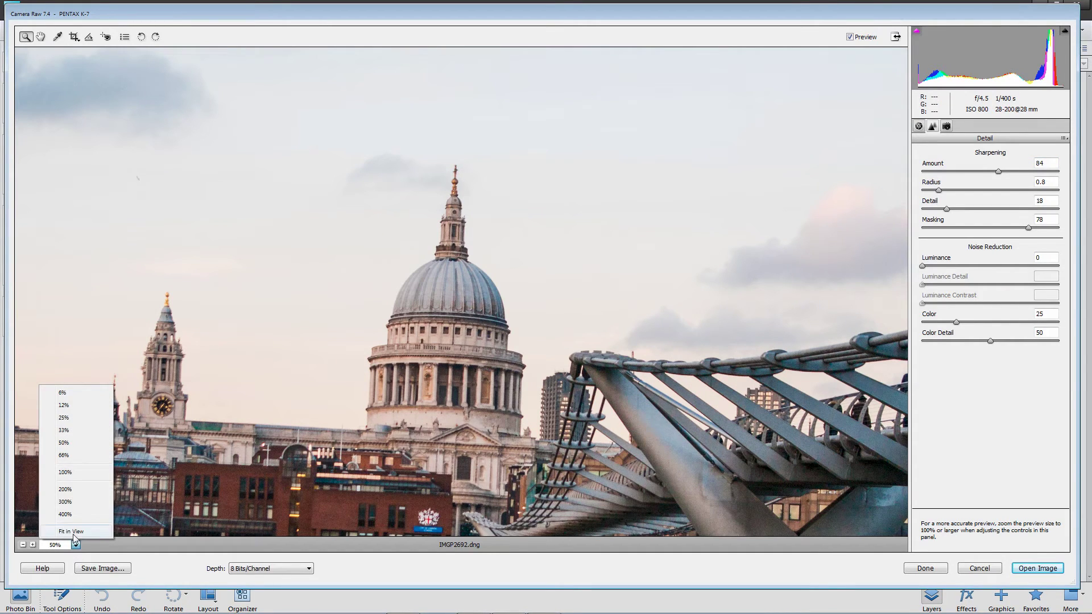
pyautogui.click(72, 473)
pyautogui.click(76, 545)
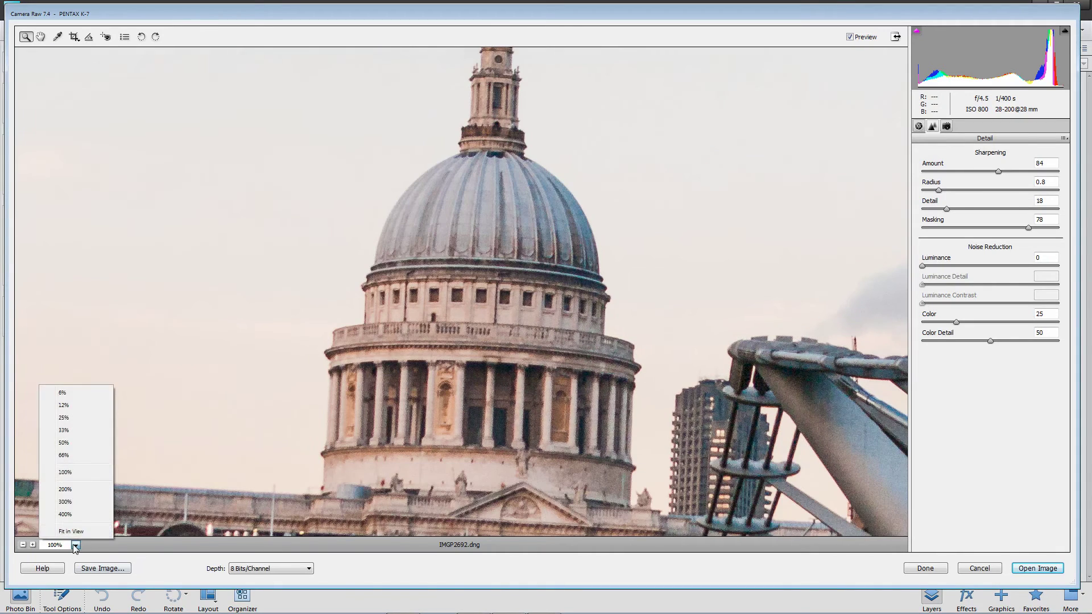
pyautogui.click(63, 489)
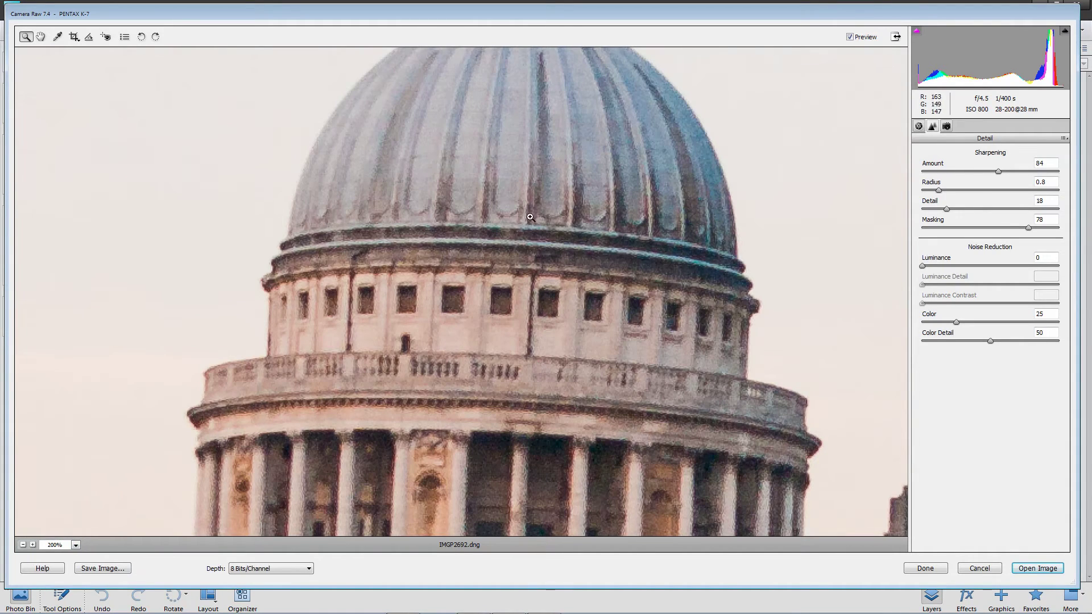
pyautogui.moveTo(510, 215); pyautogui.dragTo(507, 358)
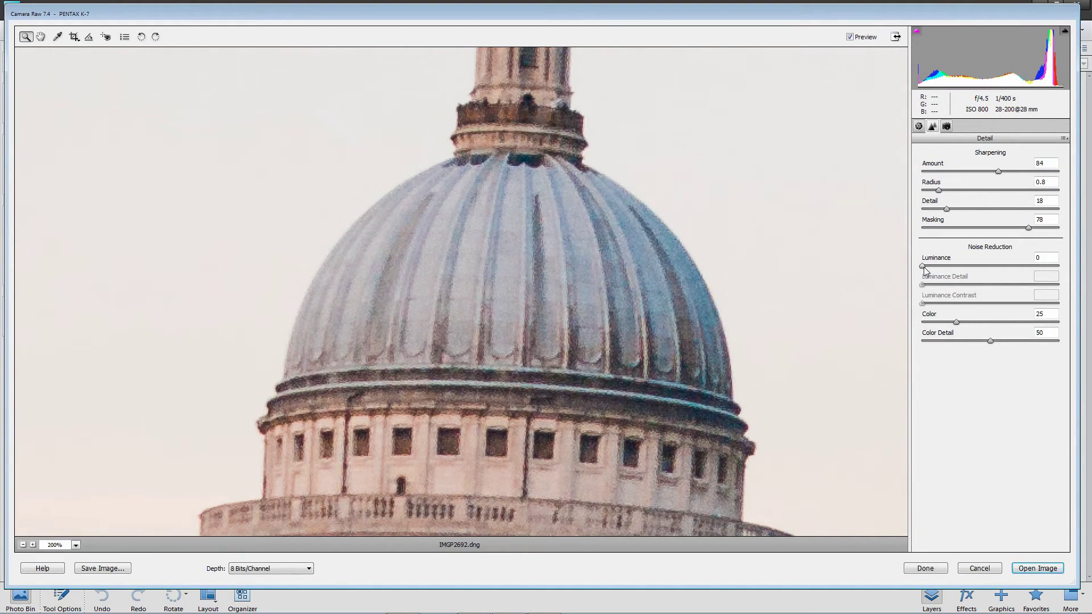
# - Set noise reduction to Luminance 11, Luminance Detail 48, Luminance Contrast 9 and Color 0
pyautogui.moveTo(923, 266); pyautogui.dragTo(937, 272)
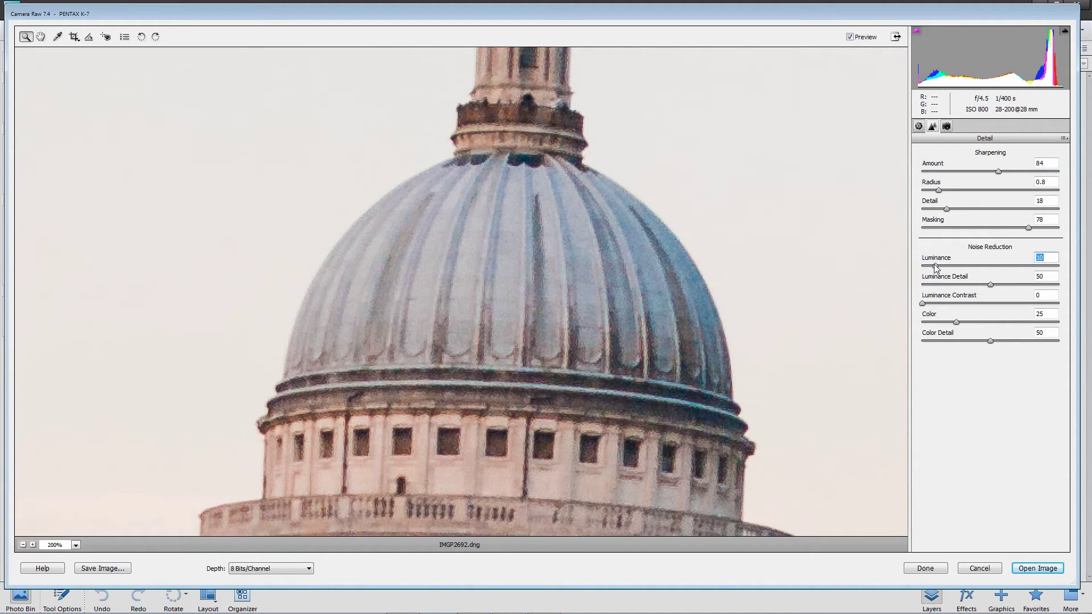
pyautogui.moveTo(935, 268); pyautogui.dragTo(936, 270)
pyautogui.click(990, 285)
pyautogui.moveTo(990, 286); pyautogui.dragTo(933, 308)
pyautogui.moveTo(958, 325); pyautogui.dragTo(912, 328)
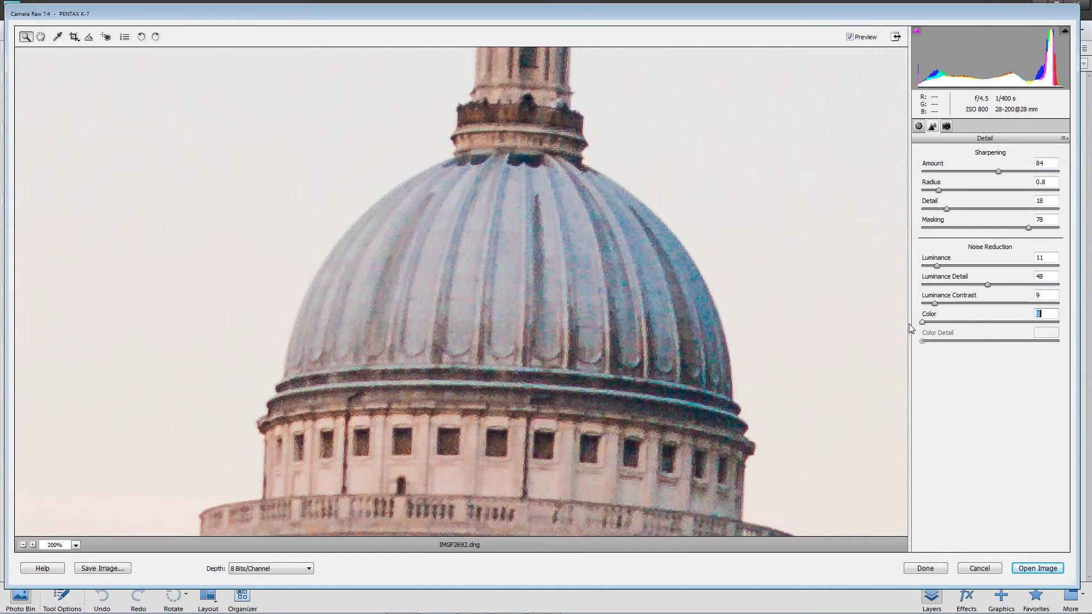
# - Zoom to 300% and bring Color noise reduction back to 25 with Color Detail 50
pyautogui.click(75, 545)
pyautogui.click(71, 501)
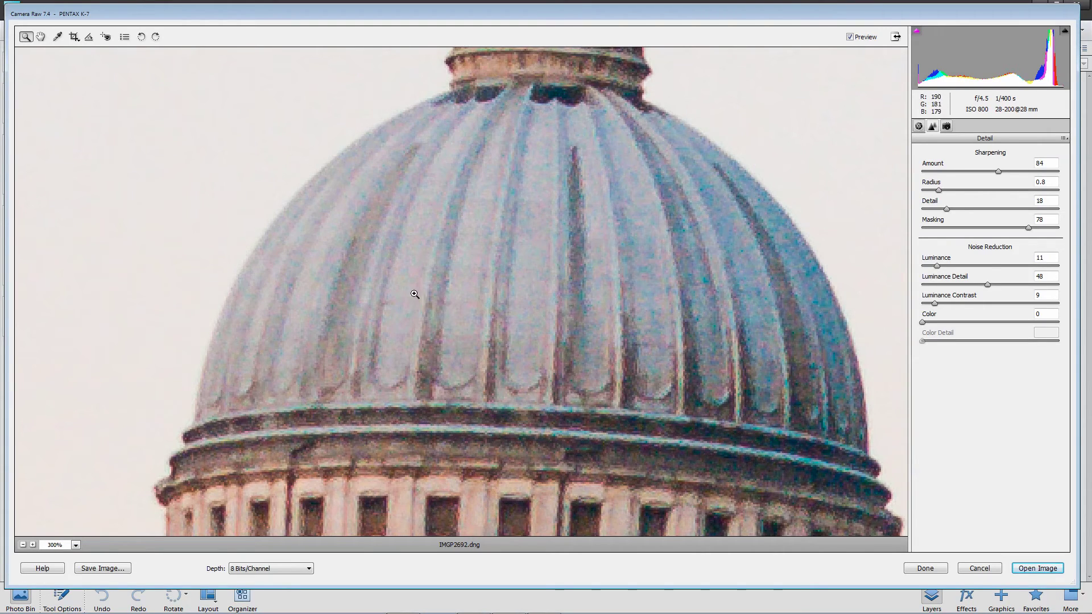
pyautogui.click(923, 322)
pyautogui.moveTo(922, 326); pyautogui.dragTo(961, 328)
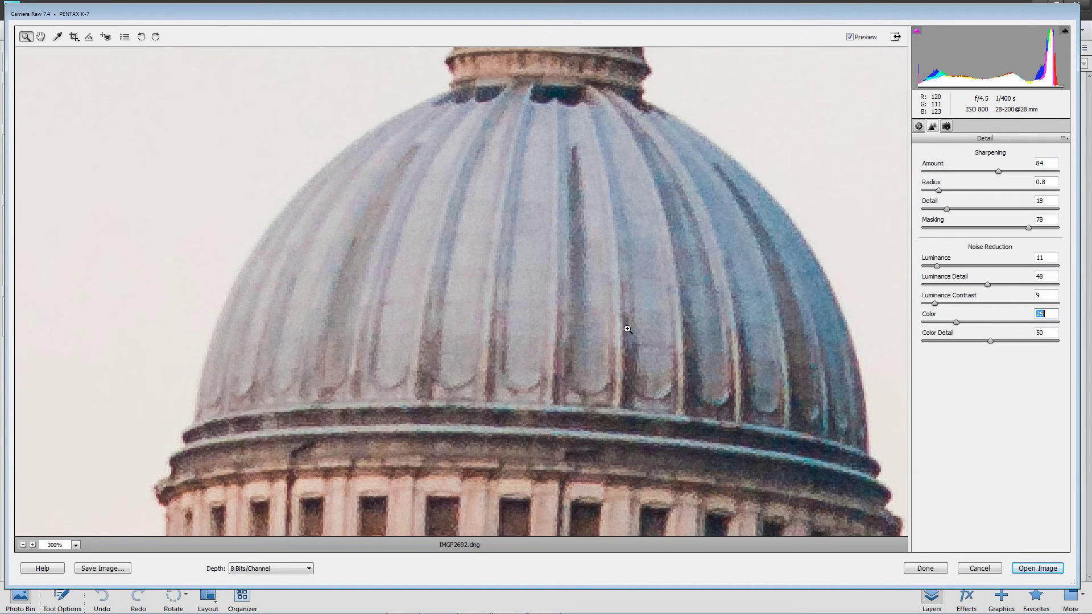
pyautogui.click(80, 548)
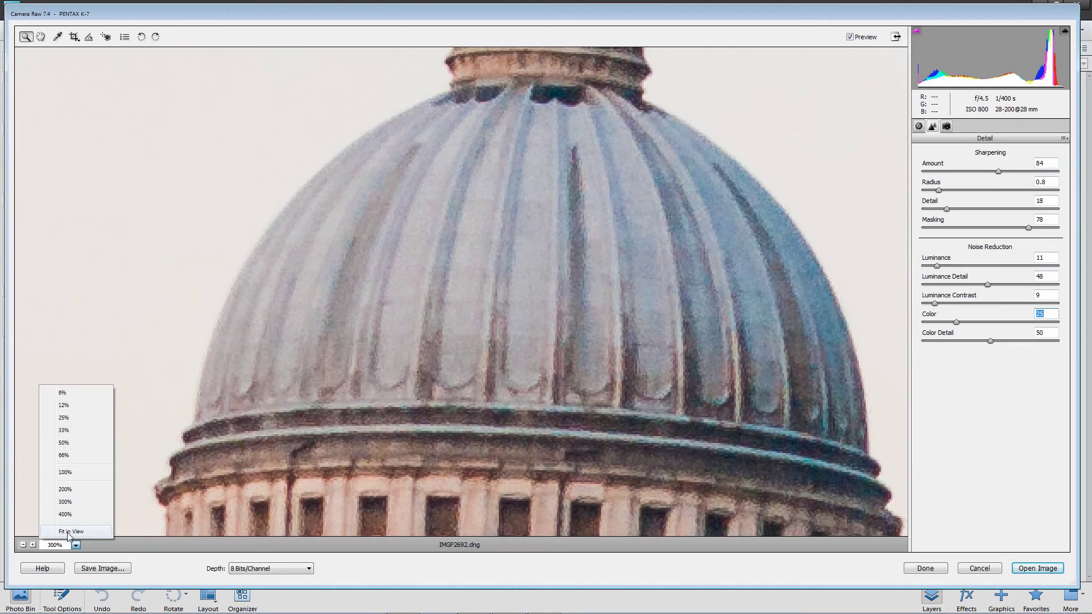
# - Fit the photo in view and trace the quay with the Straighten tool to level it
pyautogui.click(71, 532)
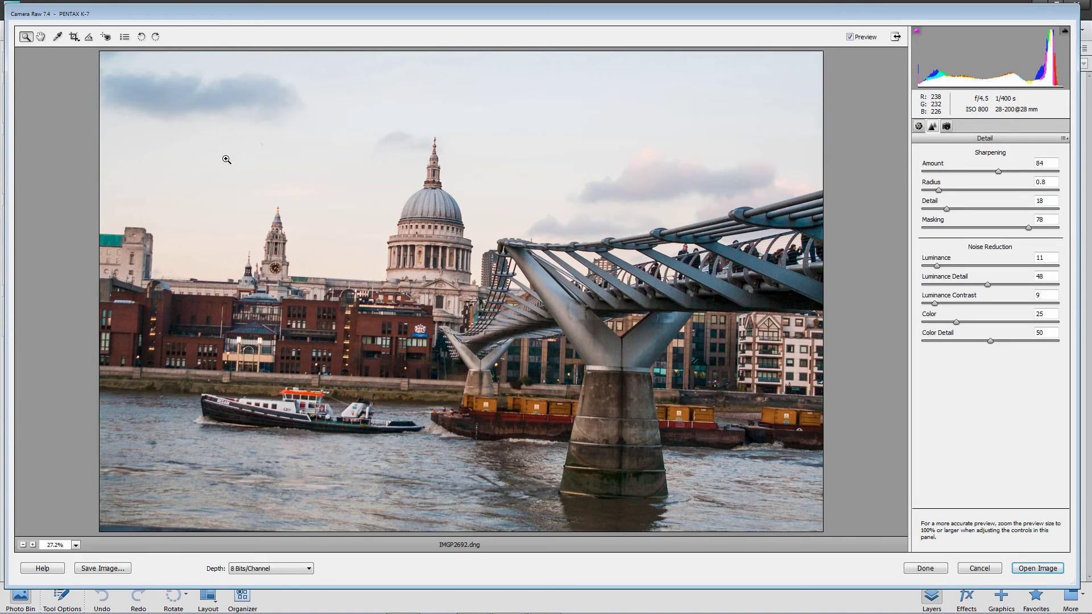
pyautogui.click(88, 39)
pyautogui.moveTo(139, 364); pyautogui.dragTo(816, 392)
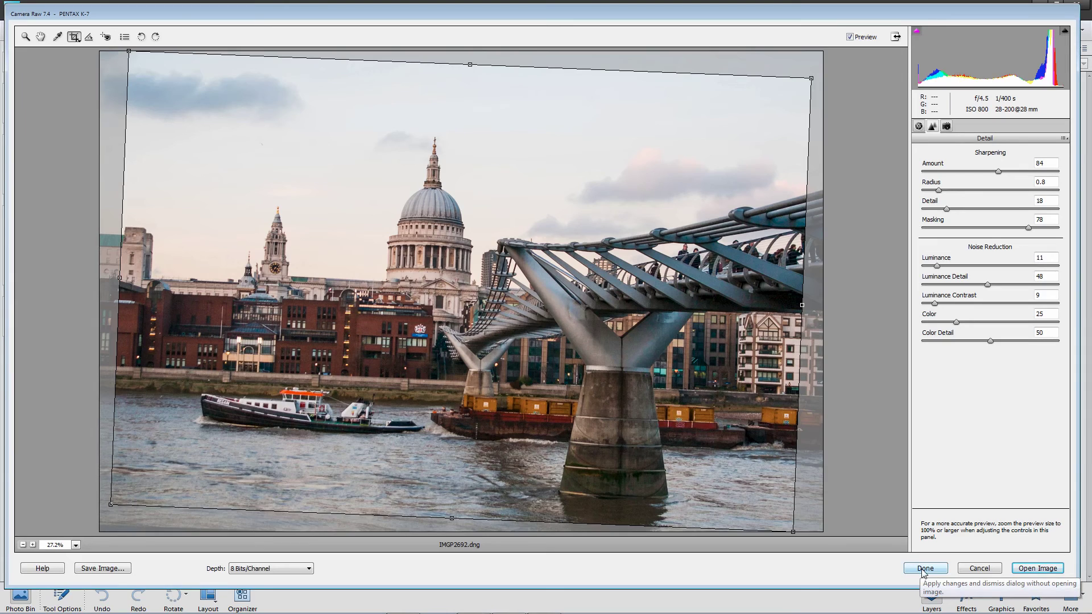
# - Open IMGP2692.dng in Elements, fit its document window within the workspace, and collapse the Photo Bin
pyautogui.click(1037, 569)
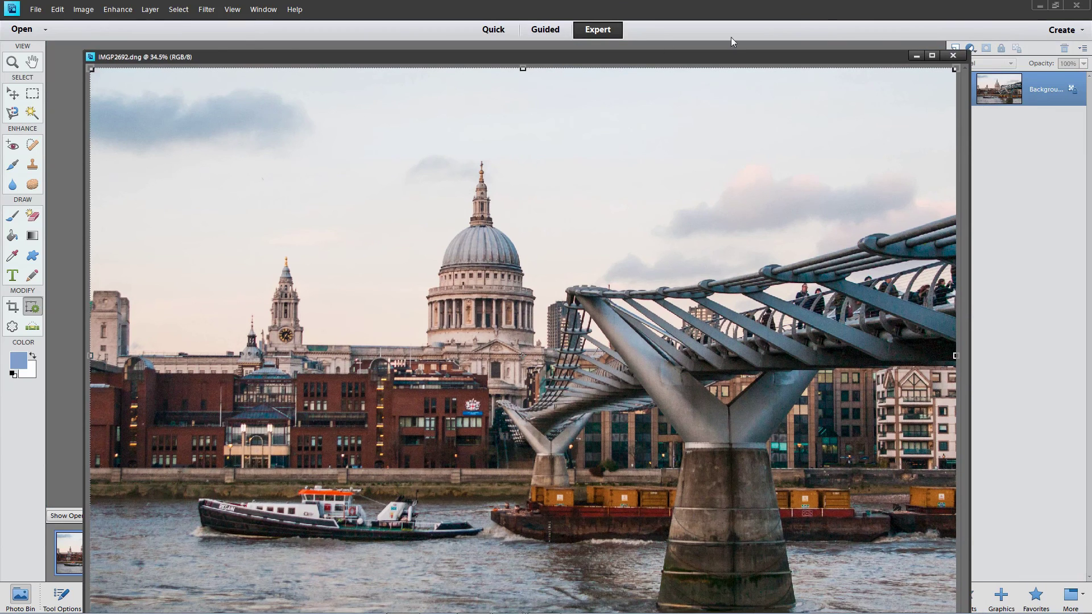
pyautogui.moveTo(966, 51); pyautogui.dragTo(854, 112)
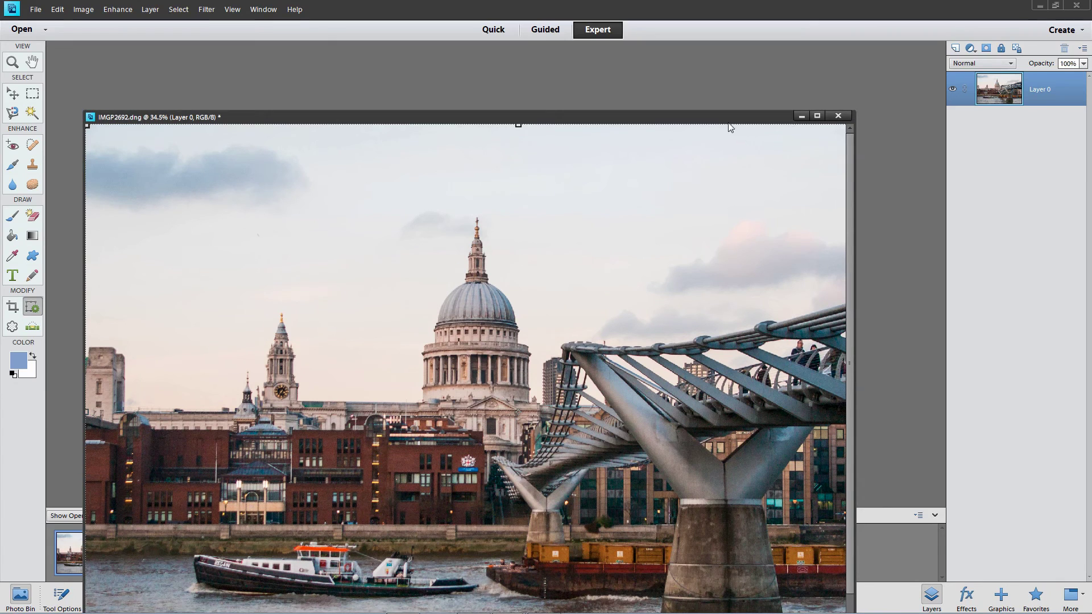
pyautogui.moveTo(725, 115); pyautogui.dragTo(714, 45)
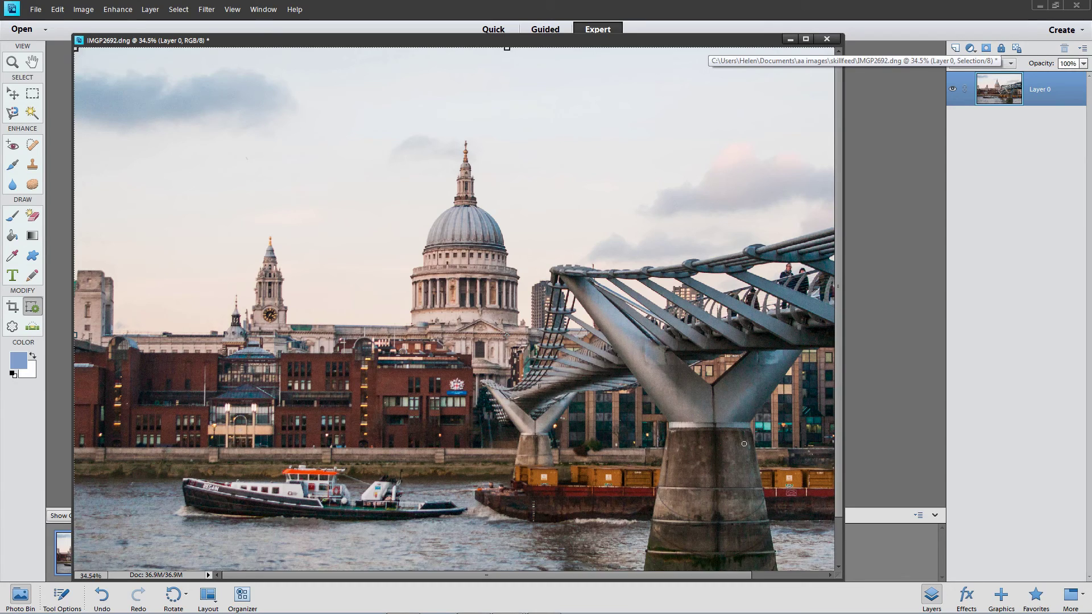
pyautogui.click(935, 516)
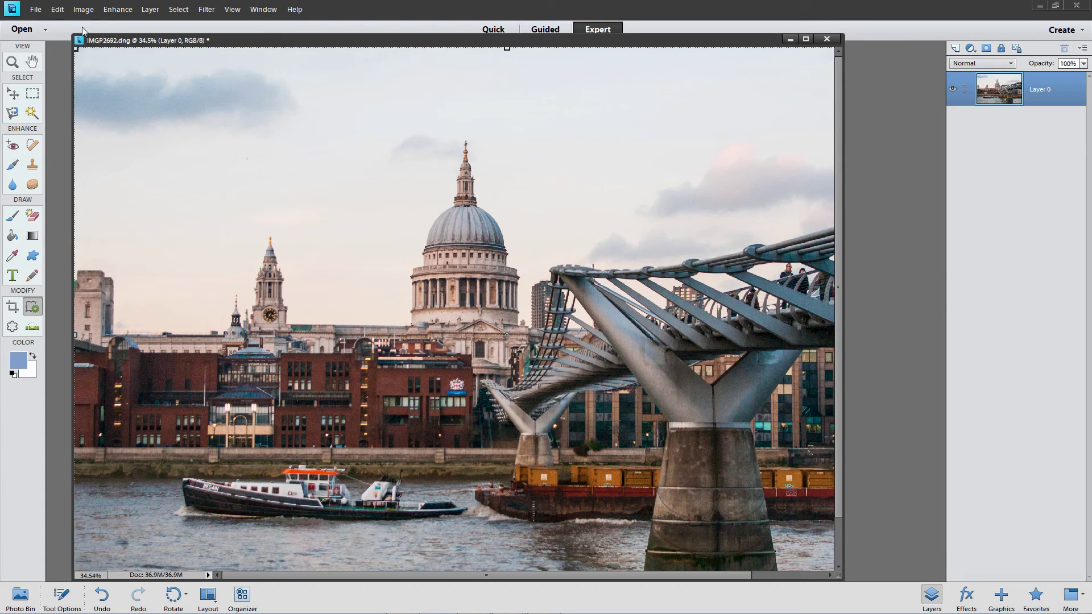
# - Save the photo as IMGP2692.jpg in JPEG (*.JPG;*.JPEG;*.JPE) format via Save As
pyautogui.click(36, 9)
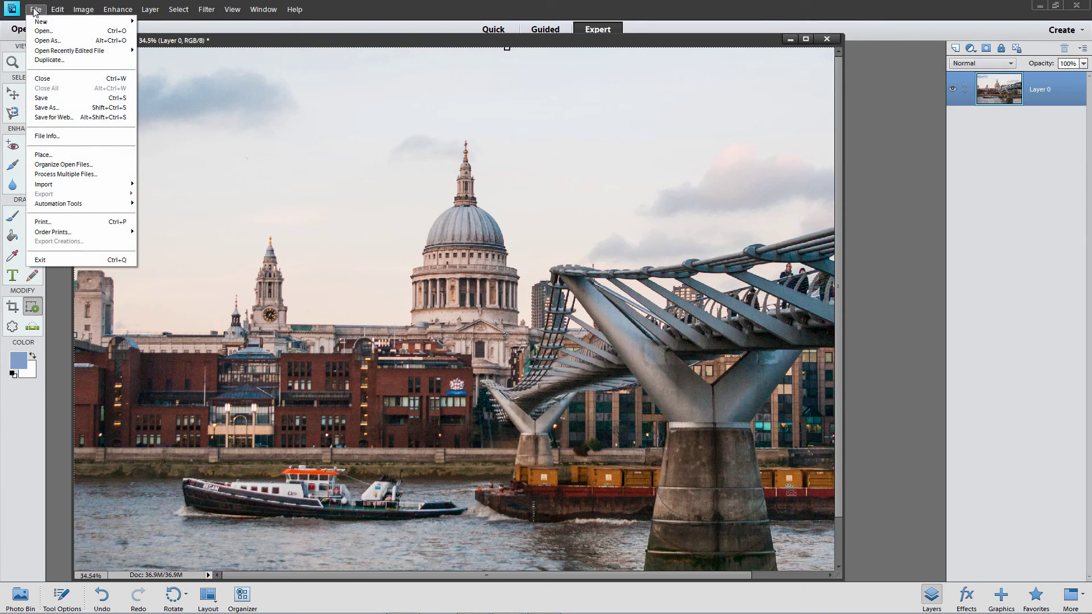
pyautogui.click(39, 103)
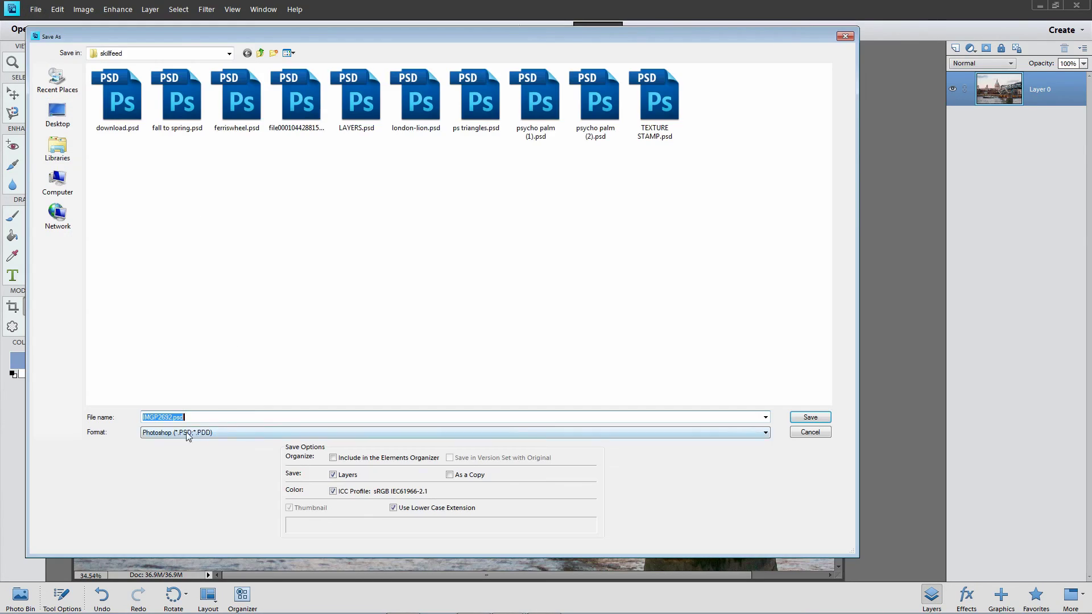
pyautogui.click(220, 432)
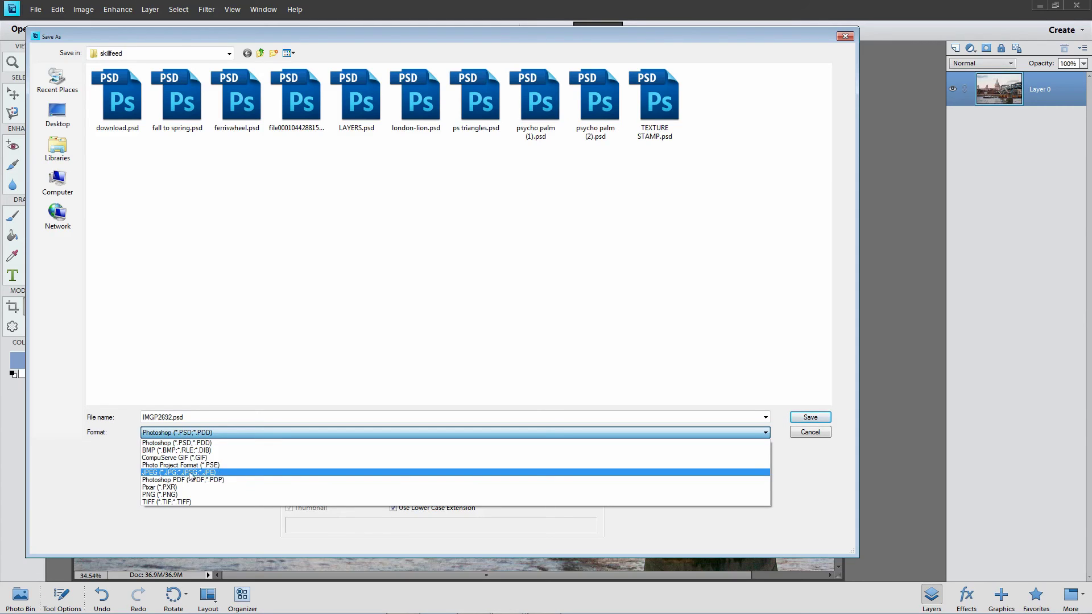
pyautogui.click(150, 472)
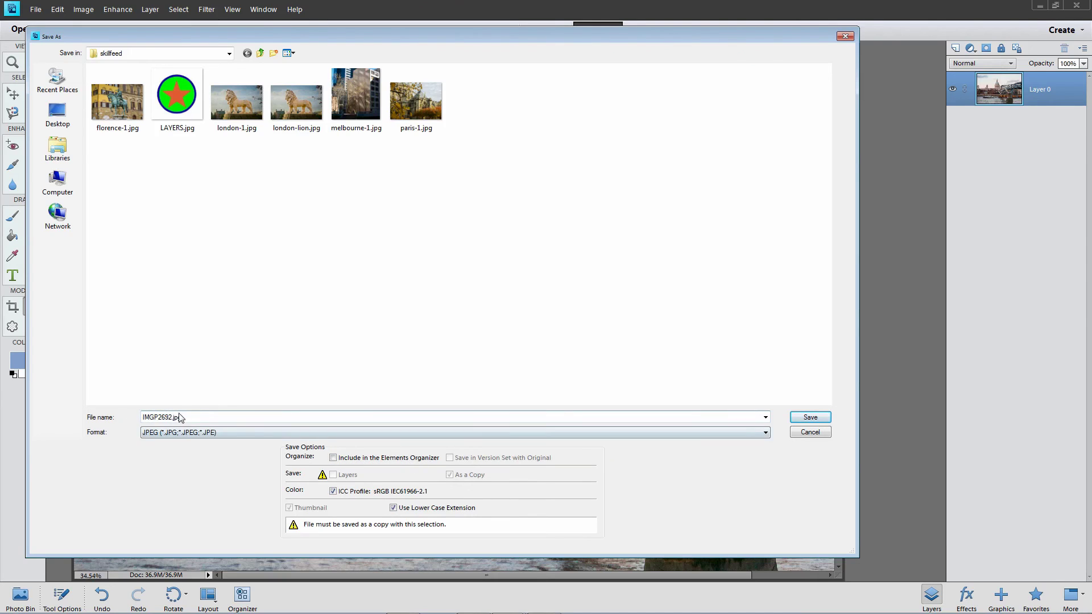
pyautogui.click(811, 419)
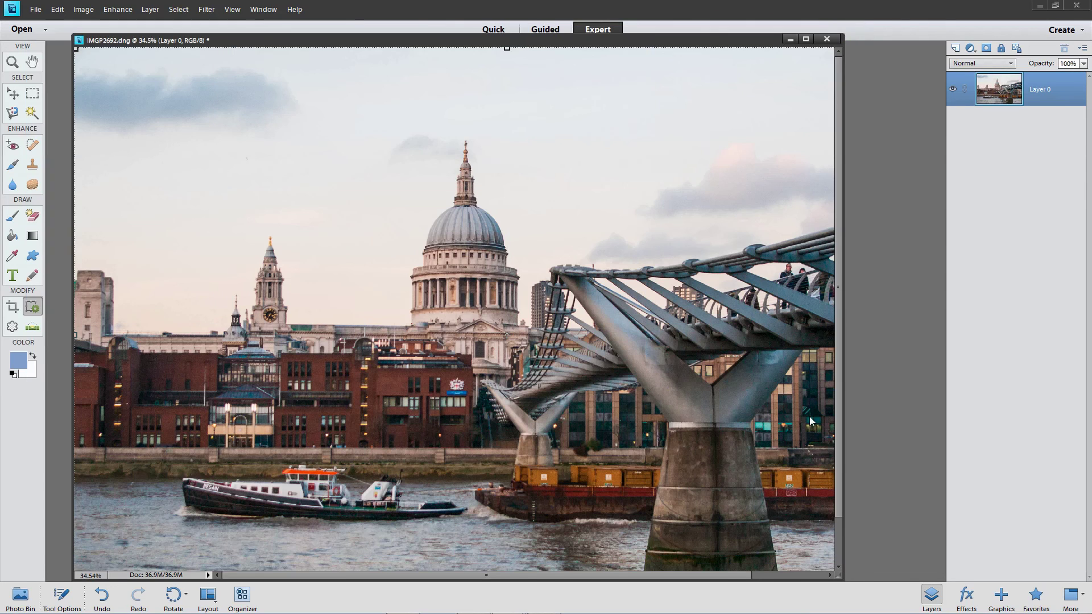
# - Set JPEG Options to High quality 8, Baseline Standard, about 1.9M, and confirm
pyautogui.moveTo(992, 198); pyautogui.dragTo(244, 213)
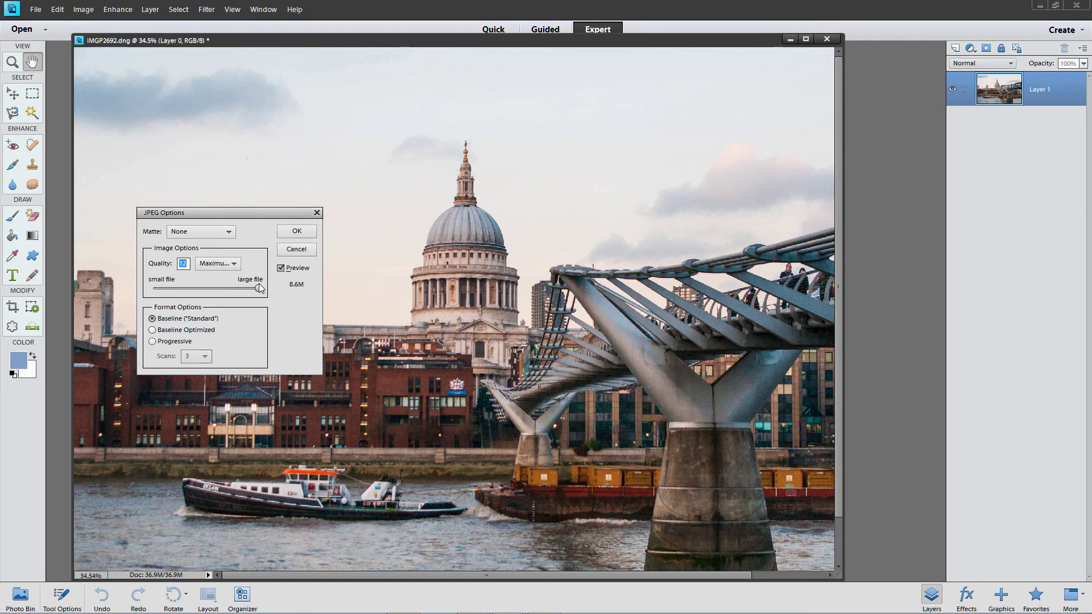
pyautogui.click(226, 263)
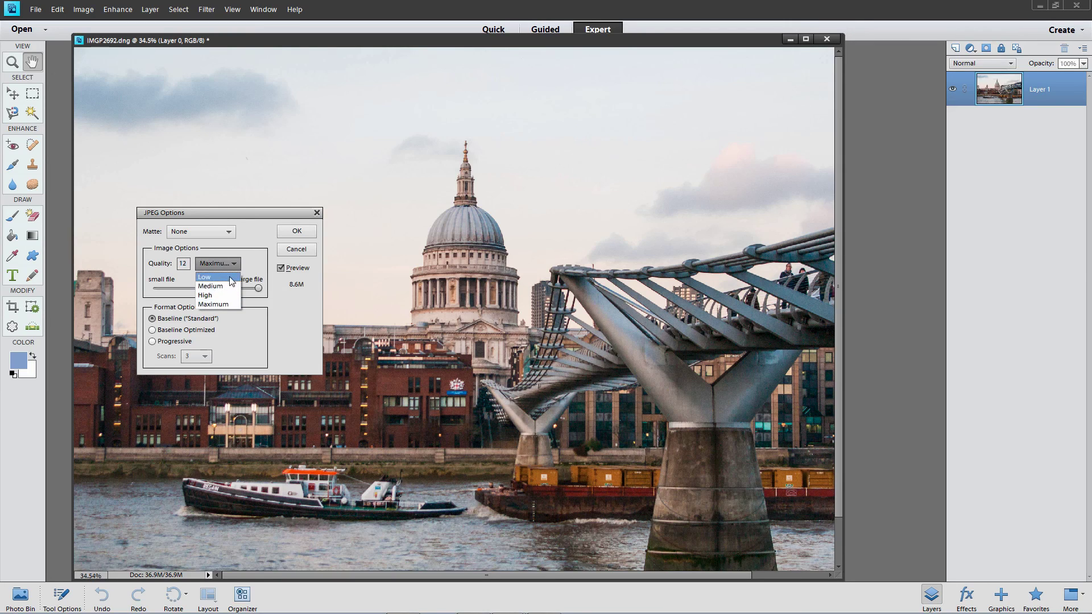
pyautogui.click(229, 297)
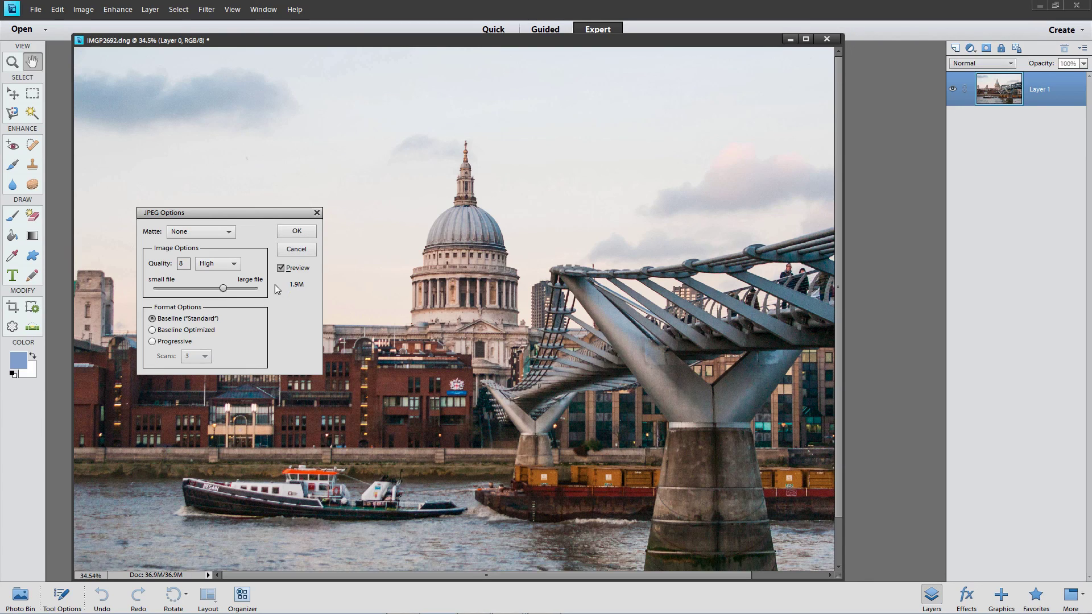
pyautogui.click(295, 232)
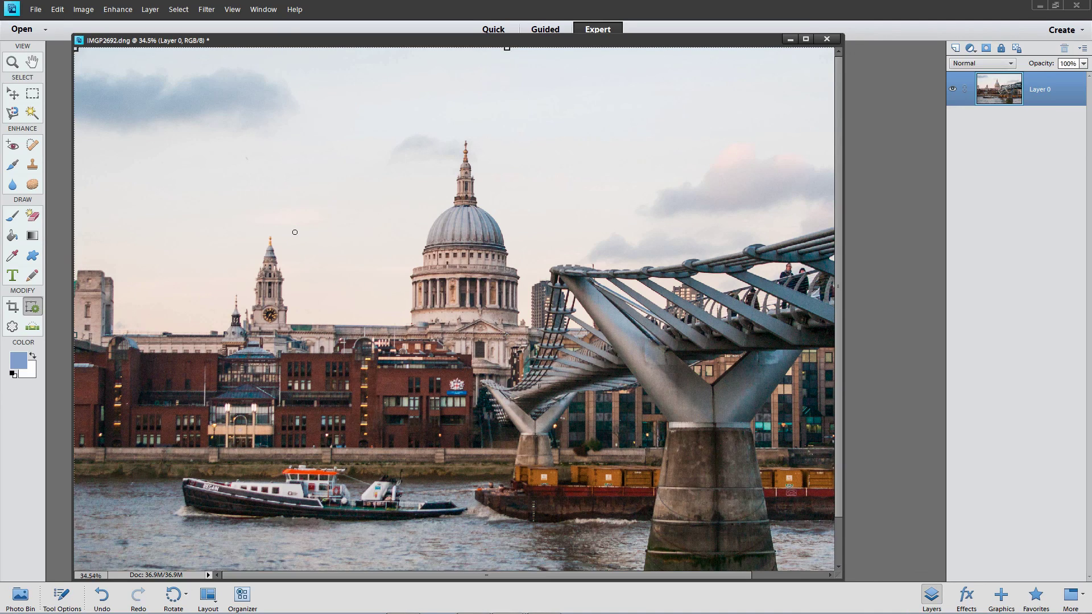